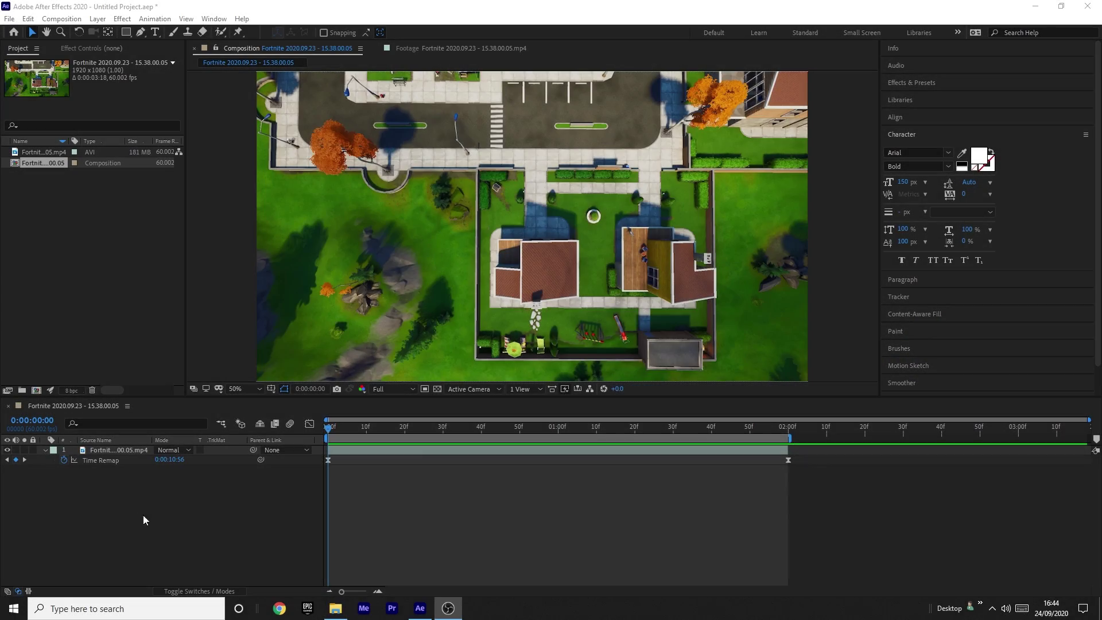
# Create a text layer above the gameplay clip reading "tmill"
pyautogui.rightClick(130, 528)
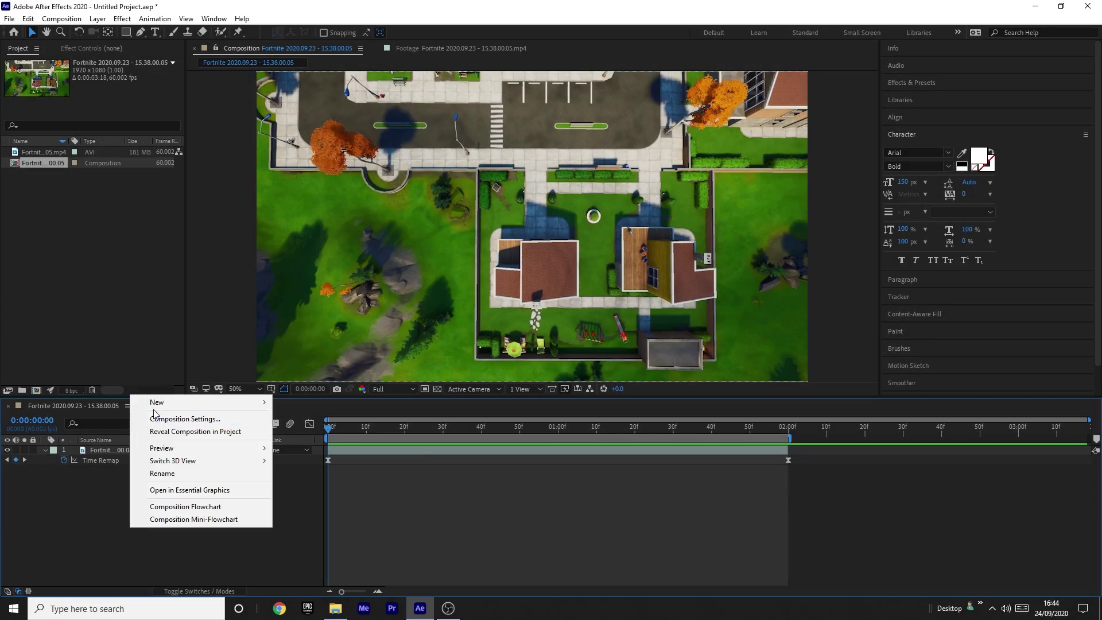
pyautogui.moveTo(191, 402)
pyautogui.click(310, 418)
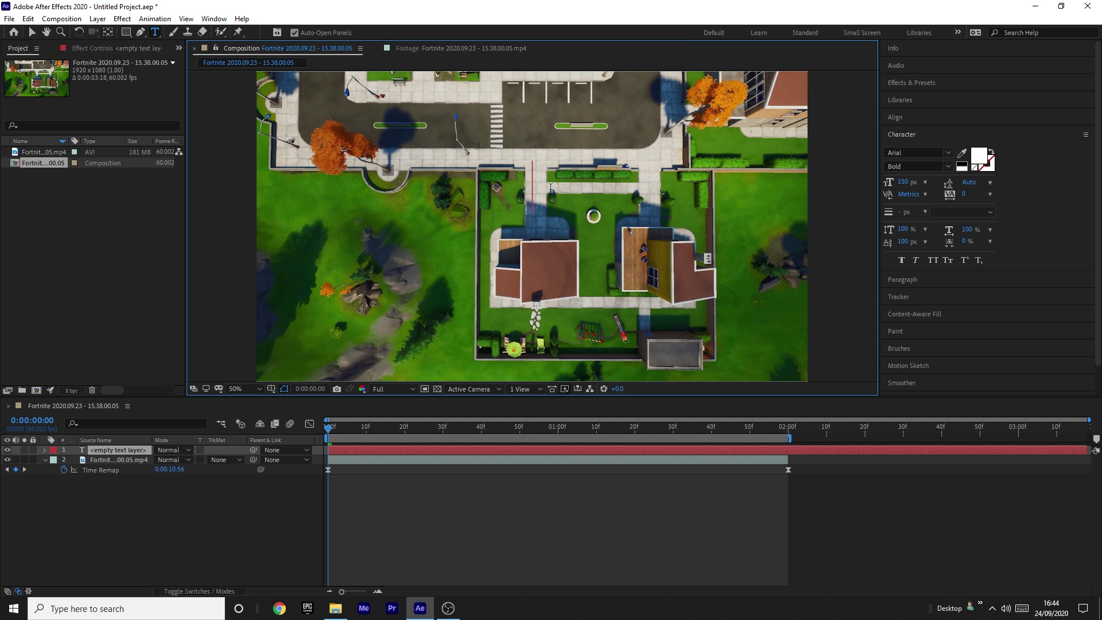
pyautogui.write('tmill')
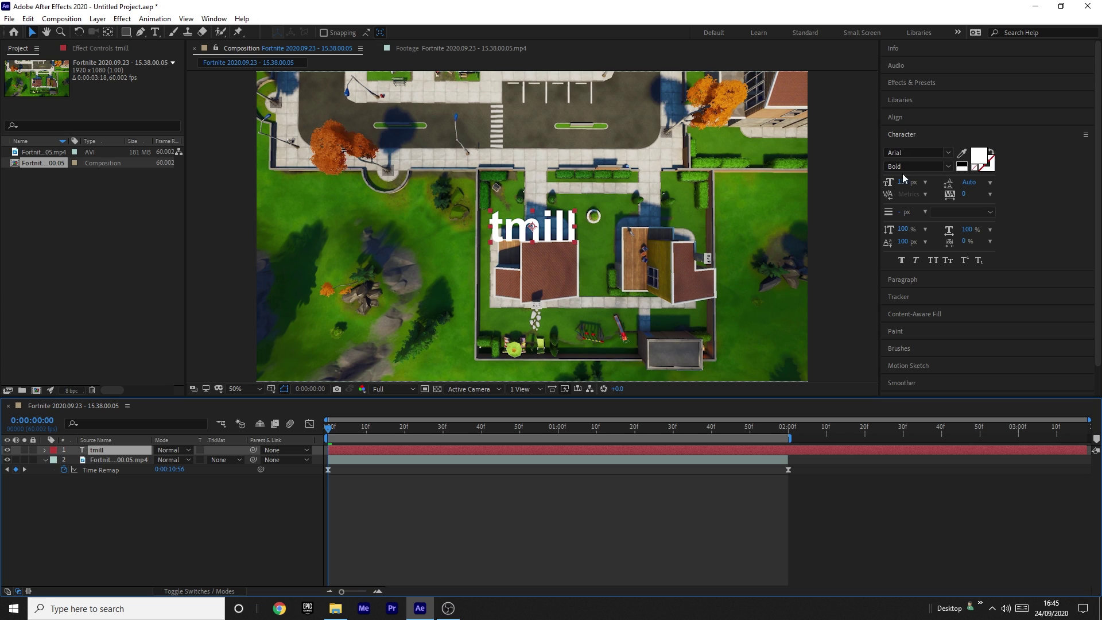
# Style the tmill text as Bold with faux bold, and centre its anchor point and the layer in the composition
pyautogui.click(947, 168)
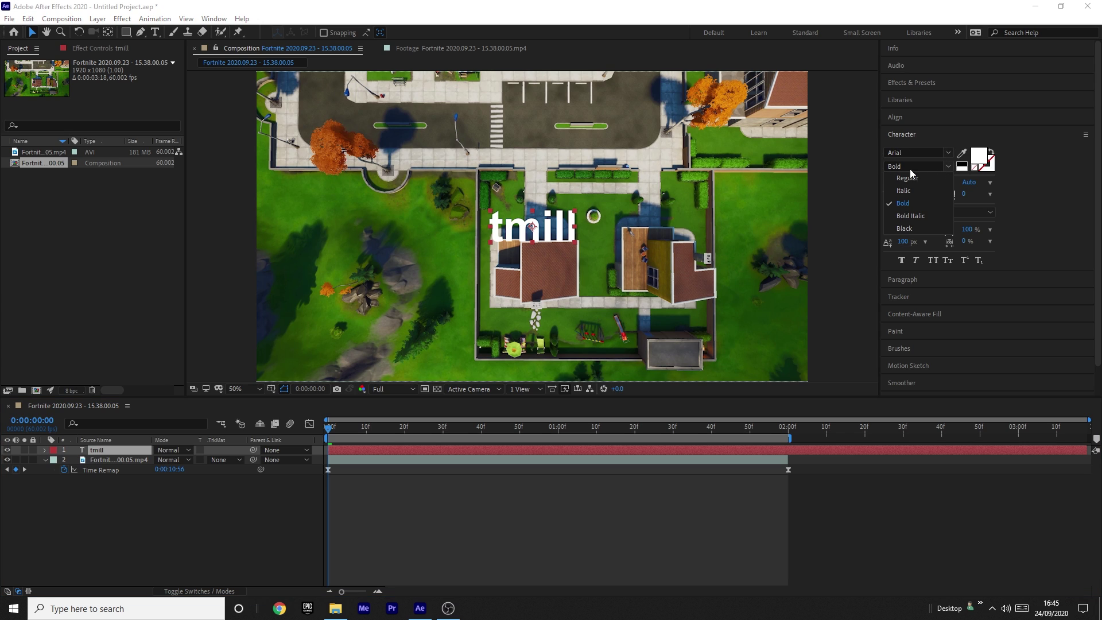
pyautogui.click(914, 204)
pyautogui.click(902, 261)
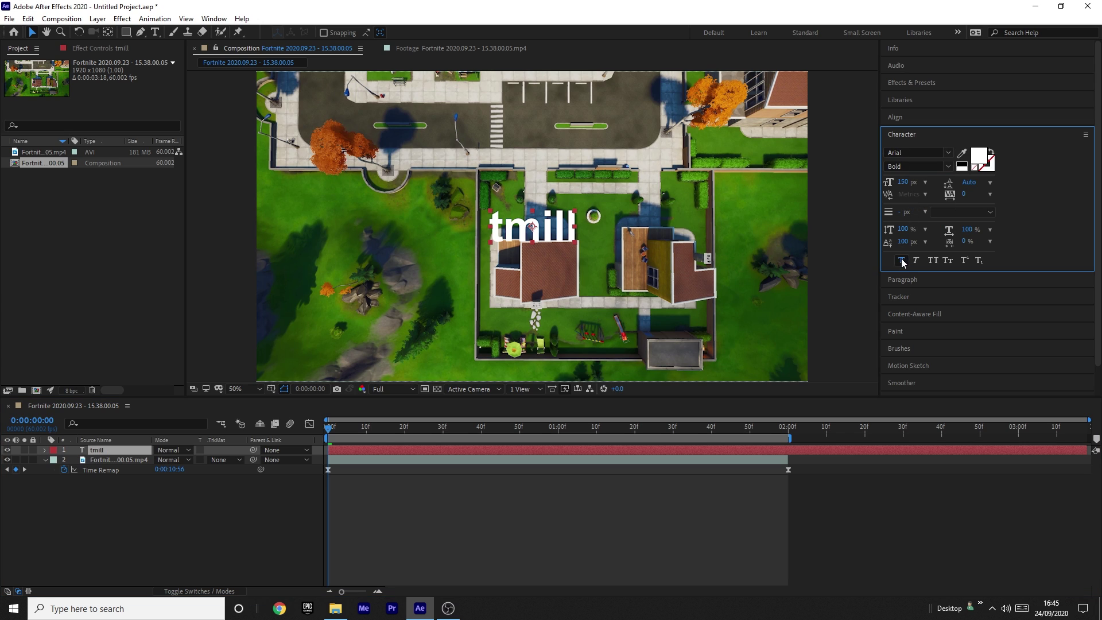
pyautogui.hotkey('ctrl', 'alt', 'Home')
pyautogui.hotkey('ctrl', 'Home')
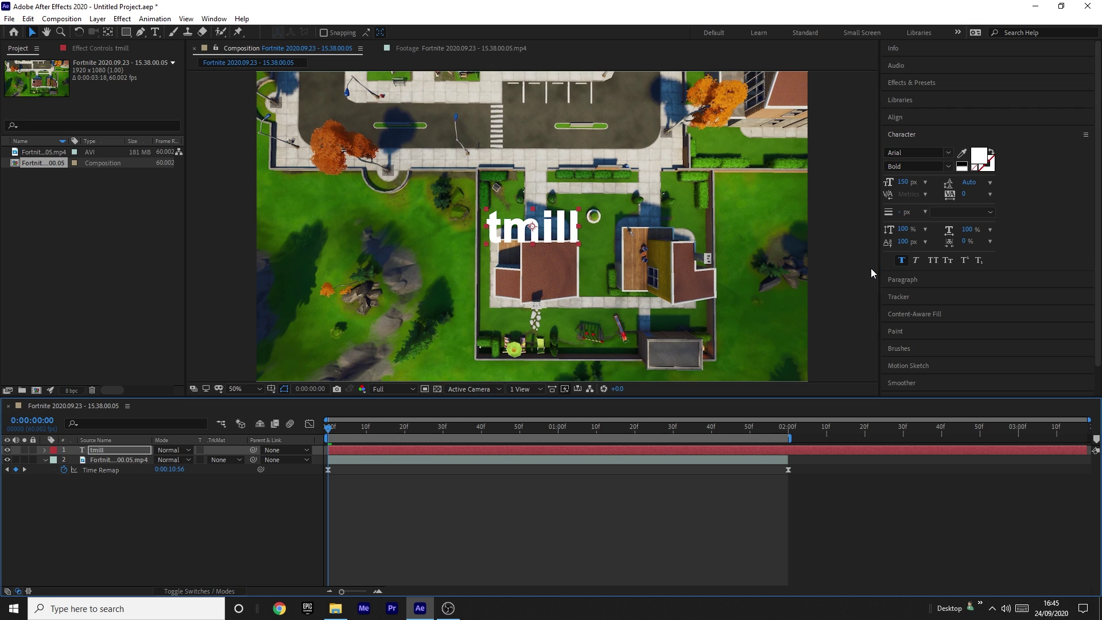
# Inspect the tmill text at different magnifications and fit the whole composition in the viewer
pyautogui.scroll(4, 553, 224)
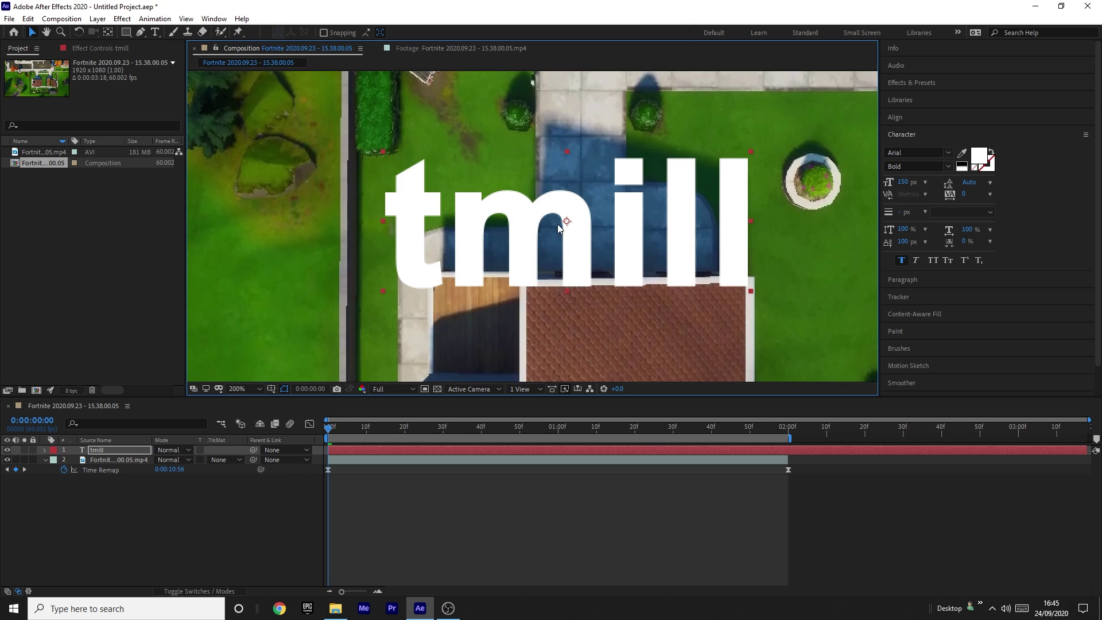
pyautogui.scroll(-4, 603, 227)
pyautogui.scroll(-2, 397, 278)
pyautogui.scroll(2, 540, 238)
pyautogui.scroll(-2, 507, 260)
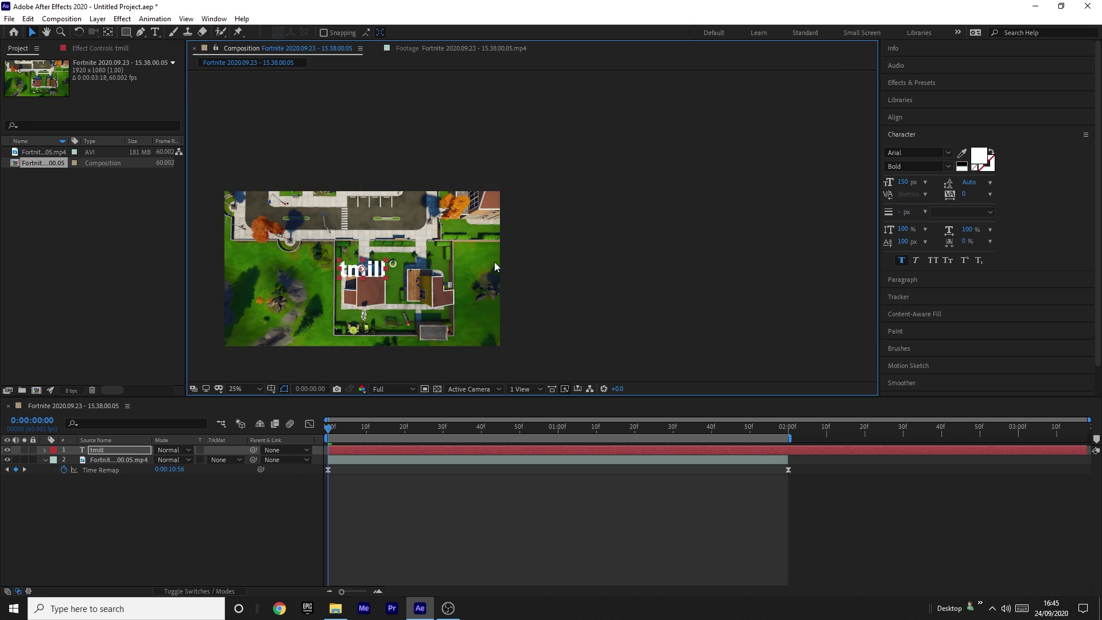
pyautogui.scroll(2, 531, 266)
pyautogui.click(253, 389)
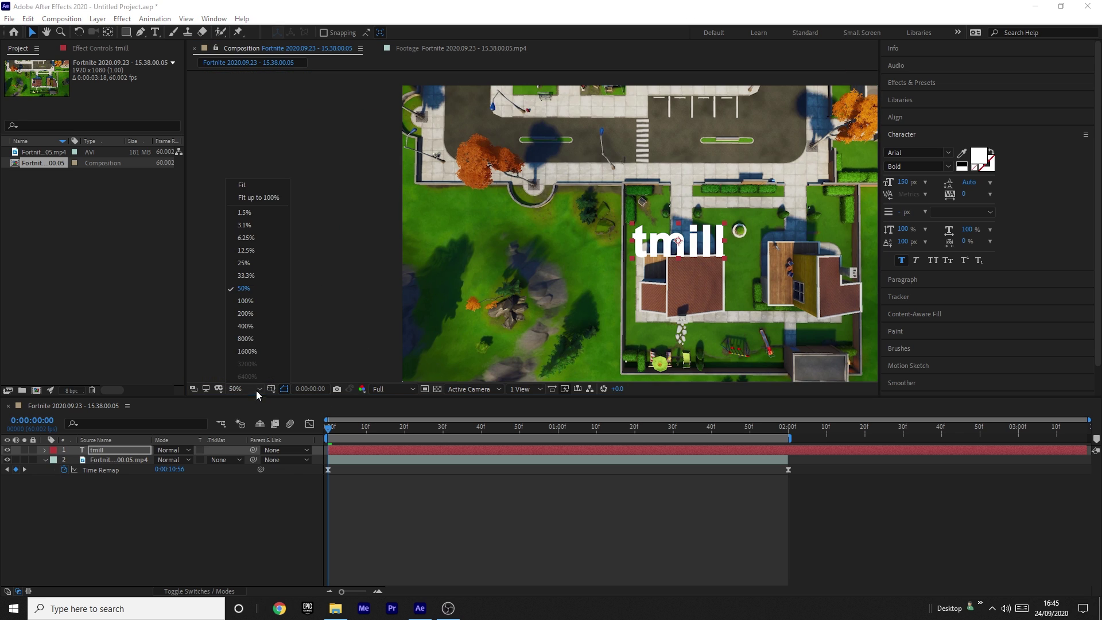
pyautogui.click(237, 188)
# Change the tmill text's font style to Black and recentre its anchor point and layer in the composition
pyautogui.click(948, 167)
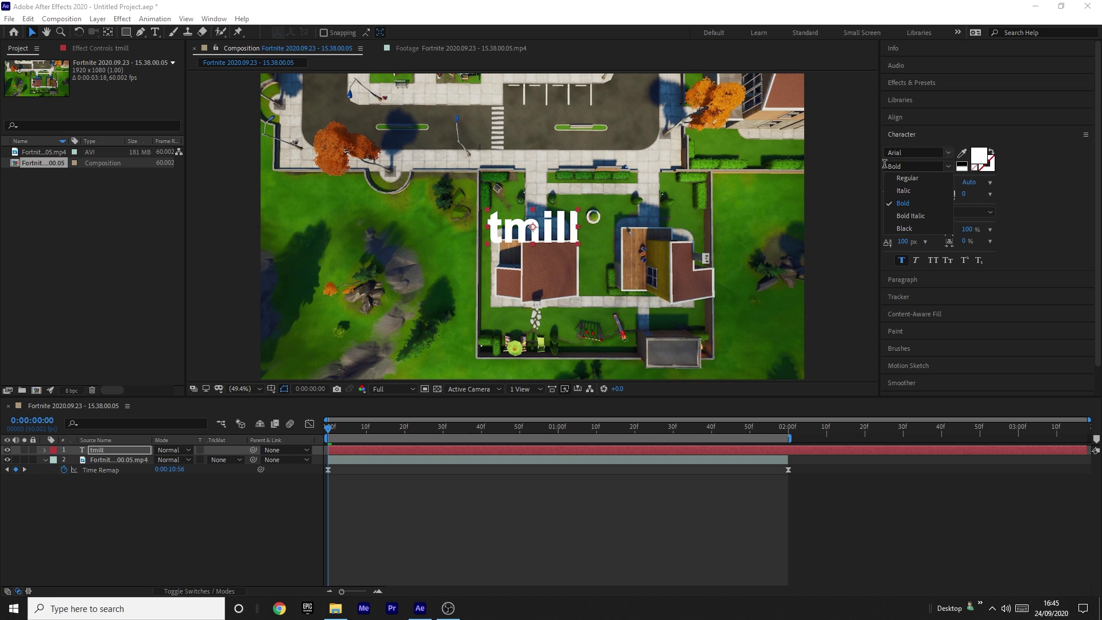
pyautogui.click(902, 231)
pyautogui.write('Black')
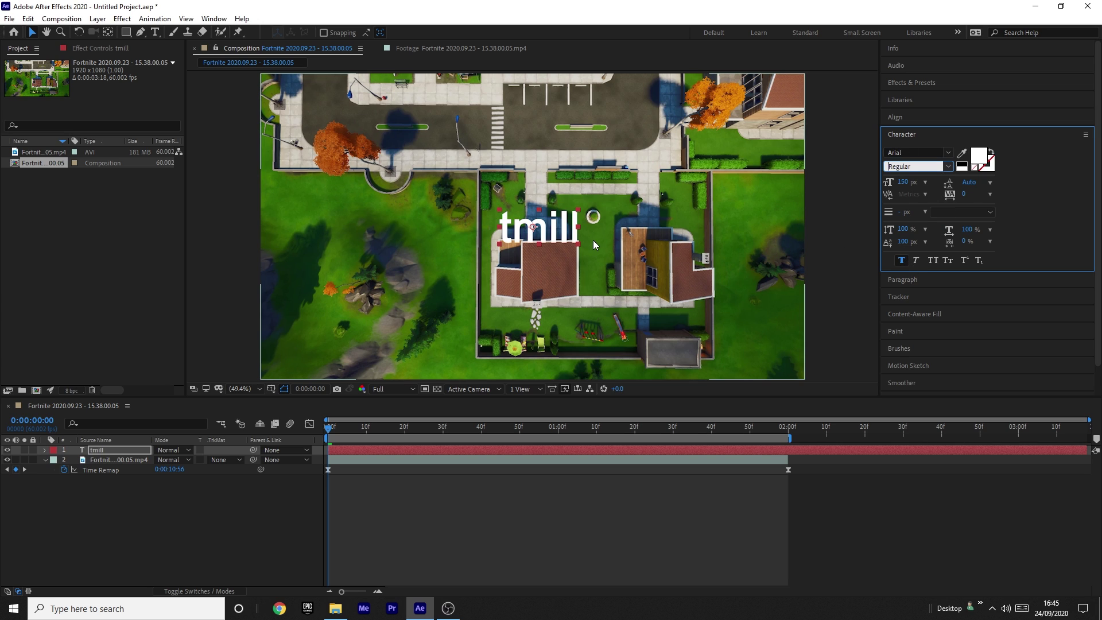
pyautogui.click(96, 453)
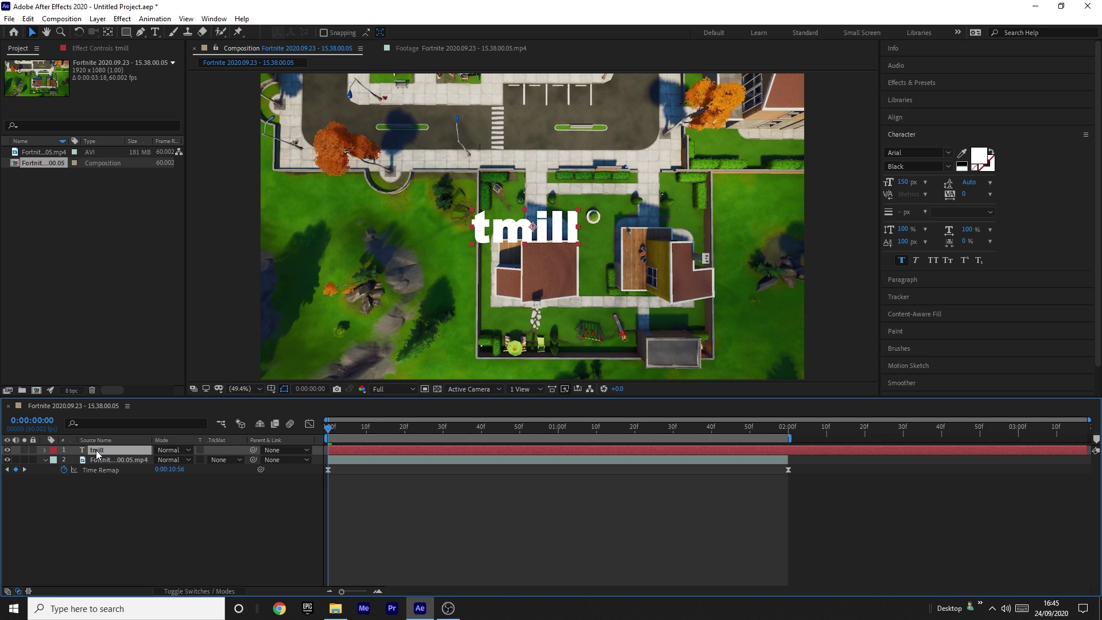
pyautogui.hotkey('ctrl', 'alt', 'Home')
pyautogui.hotkey('ctrl', 'Home')
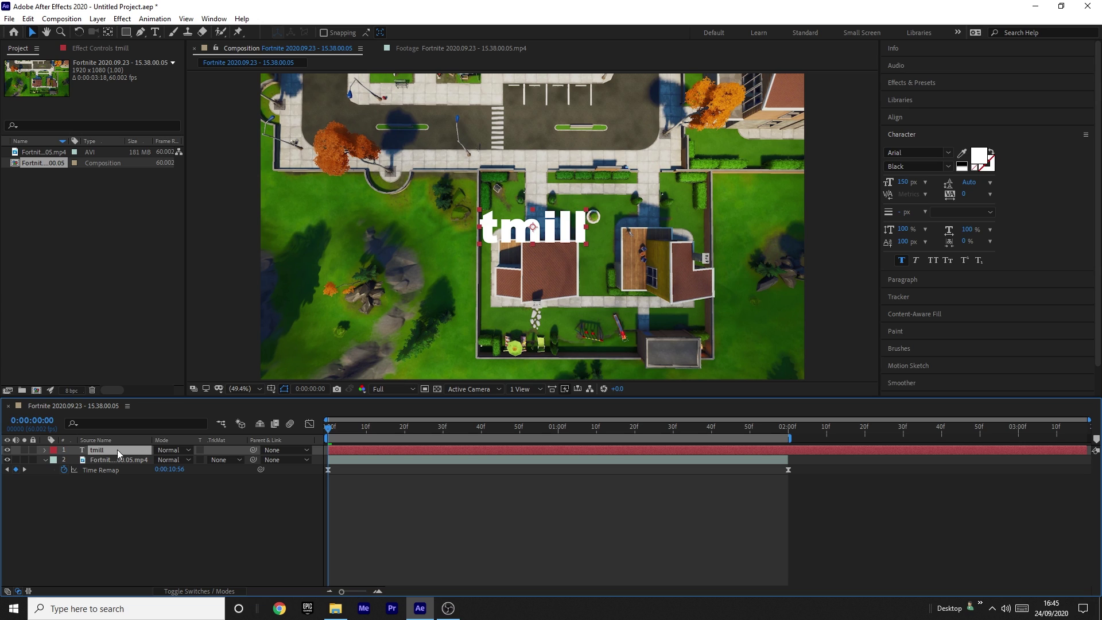
pyautogui.click(167, 509)
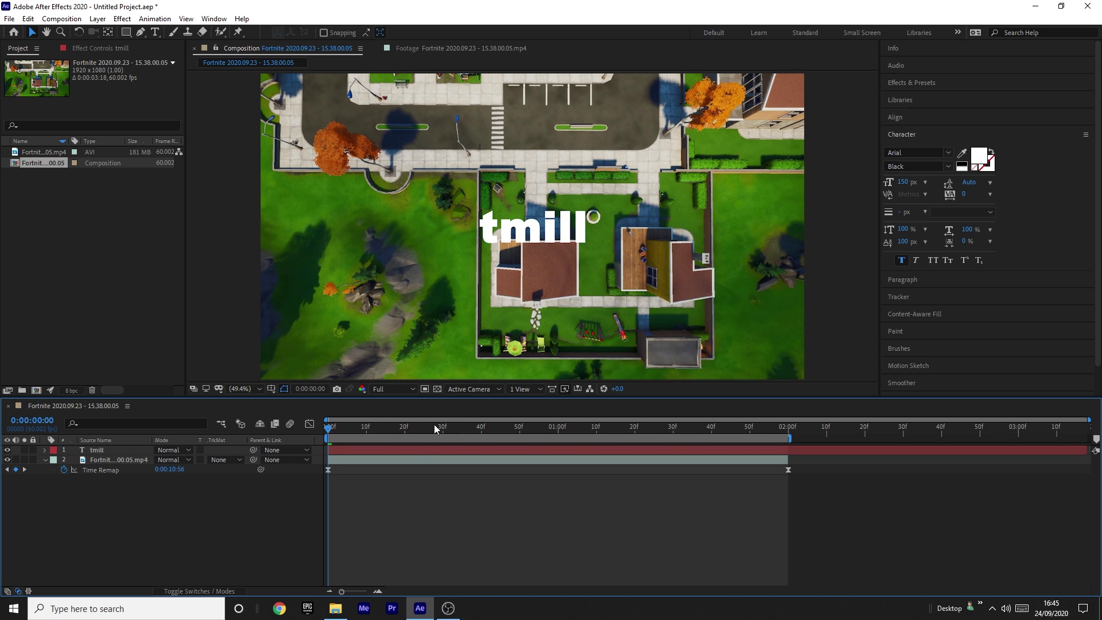
# Apply the Perspective Drop Shadow effect to the tmill text layer
pyautogui.click(418, 451)
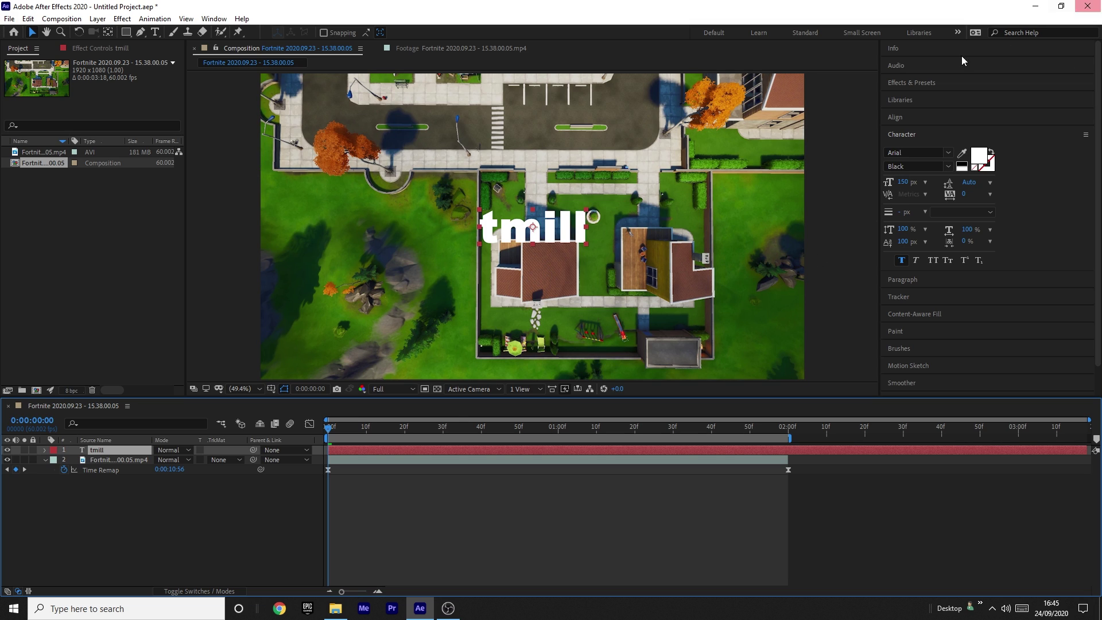
pyautogui.click(951, 83)
pyautogui.click(925, 97)
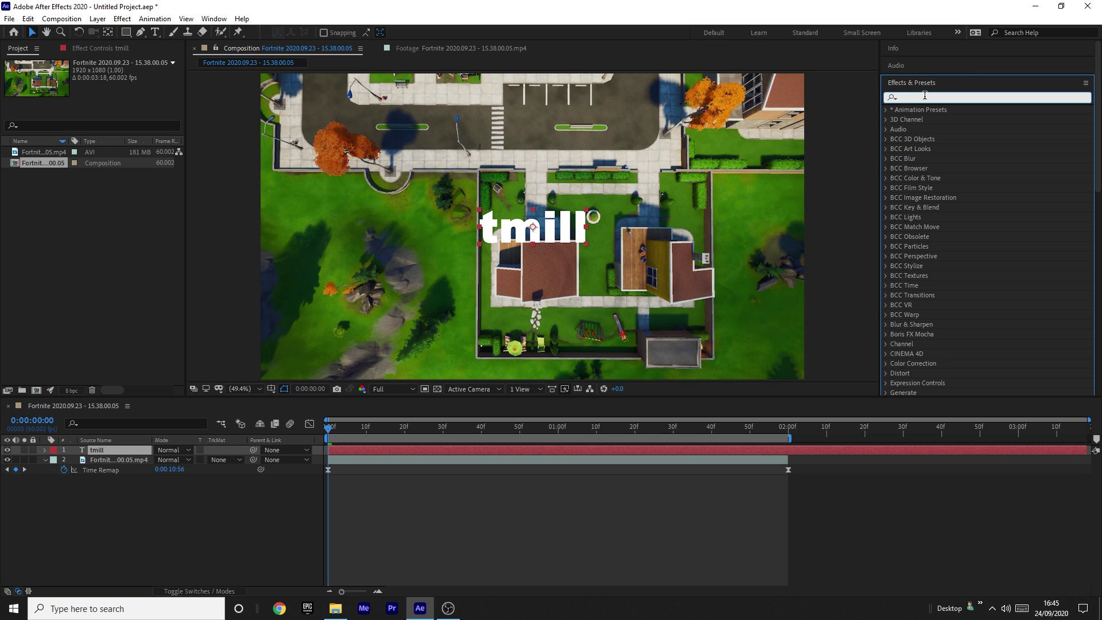
pyautogui.write('drop sha')
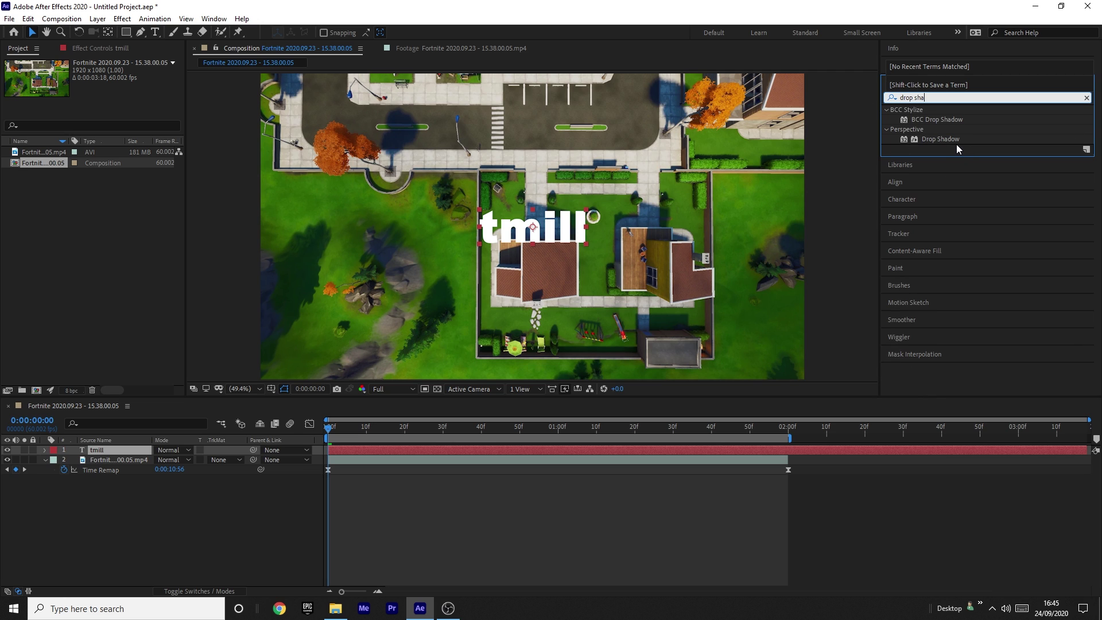
pyautogui.moveTo(941, 139); pyautogui.dragTo(502, 450)
# Set the drop shadow's opacity to 80% and adjust its distance
pyautogui.click(105, 92)
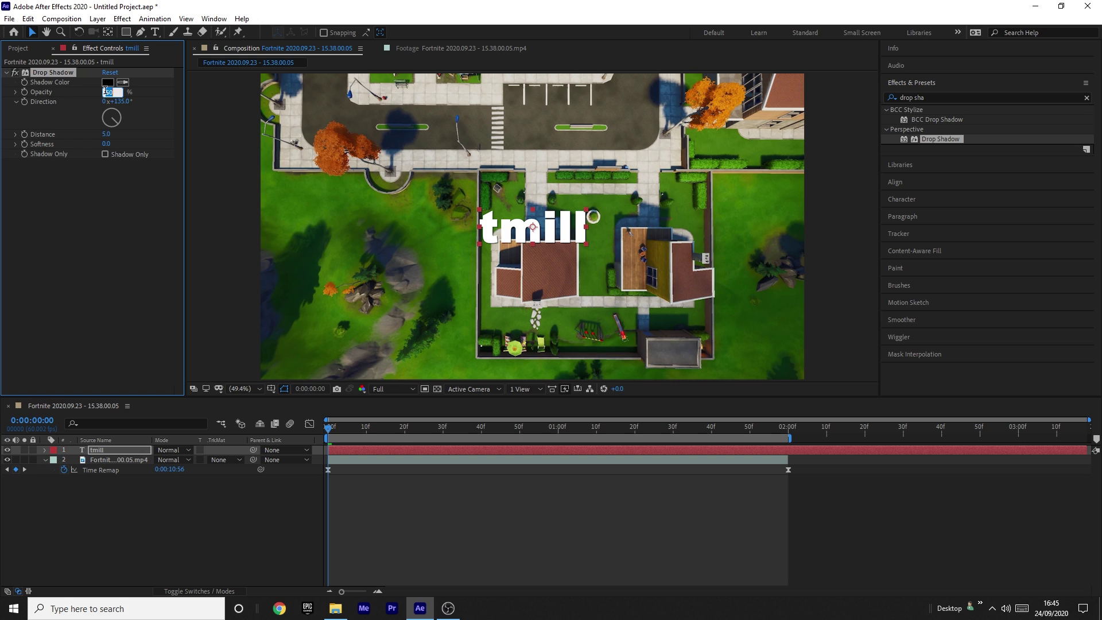
pyautogui.write('80')
pyautogui.press('Return')
pyautogui.click(105, 136)
pyautogui.press('Return')
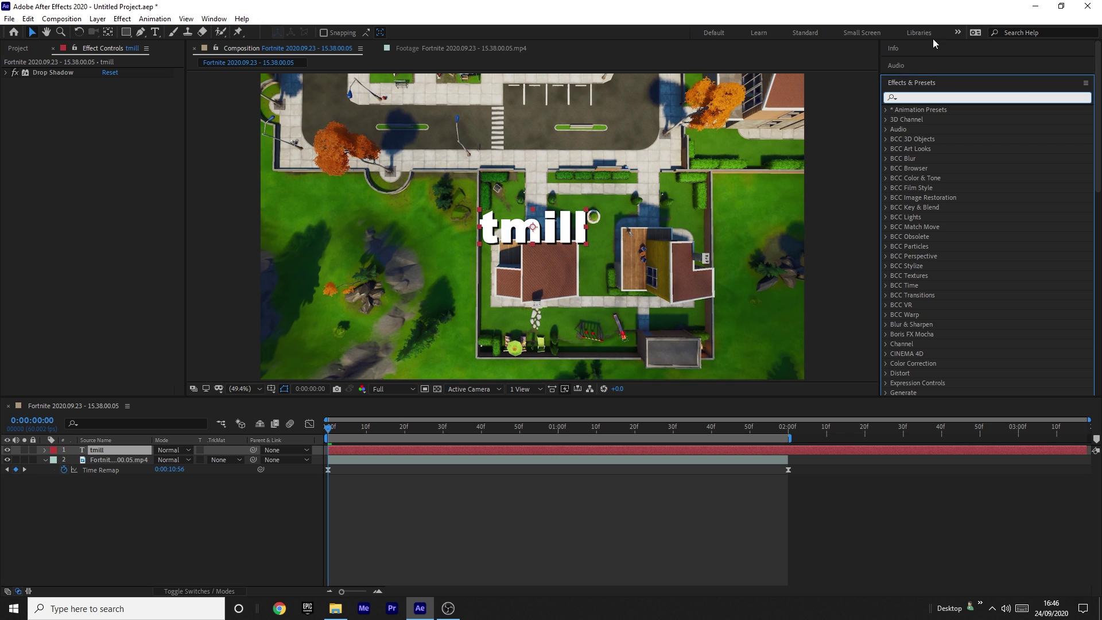
# Find the Turbulent Displace distortion effect and apply it to the tmill text layer
pyautogui.write('turb')
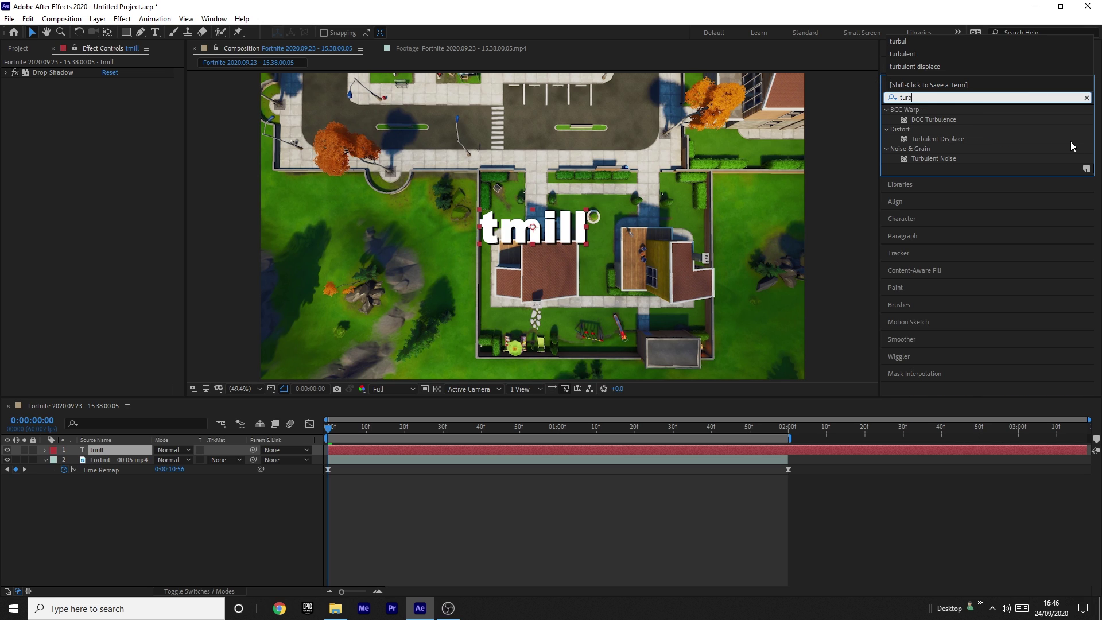
pyautogui.write('ulent displac')
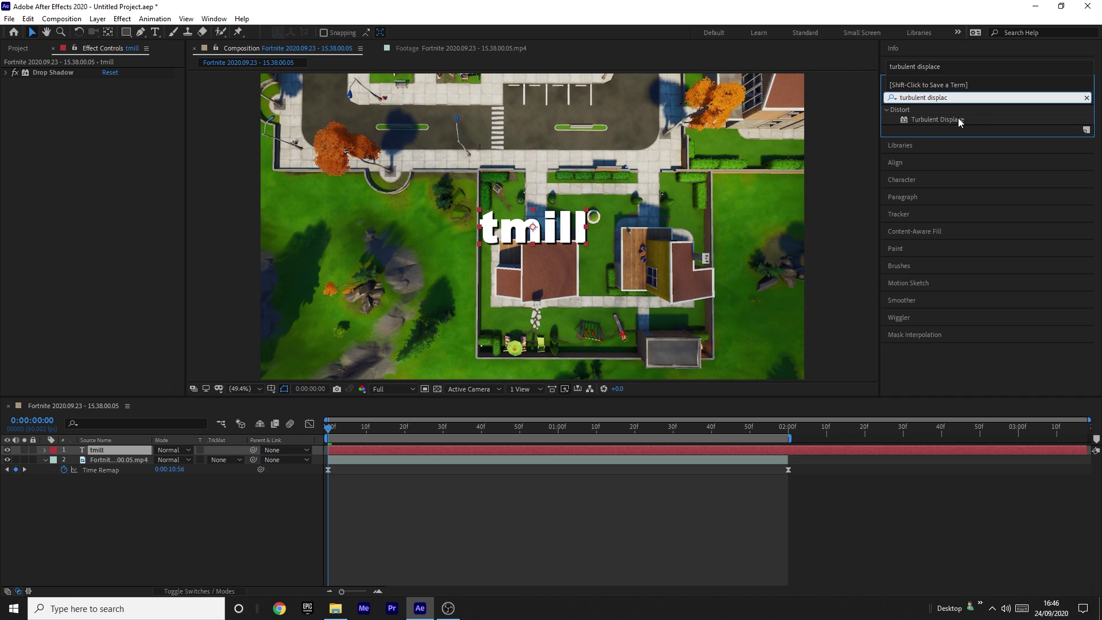
pyautogui.moveTo(937, 119); pyautogui.dragTo(395, 450)
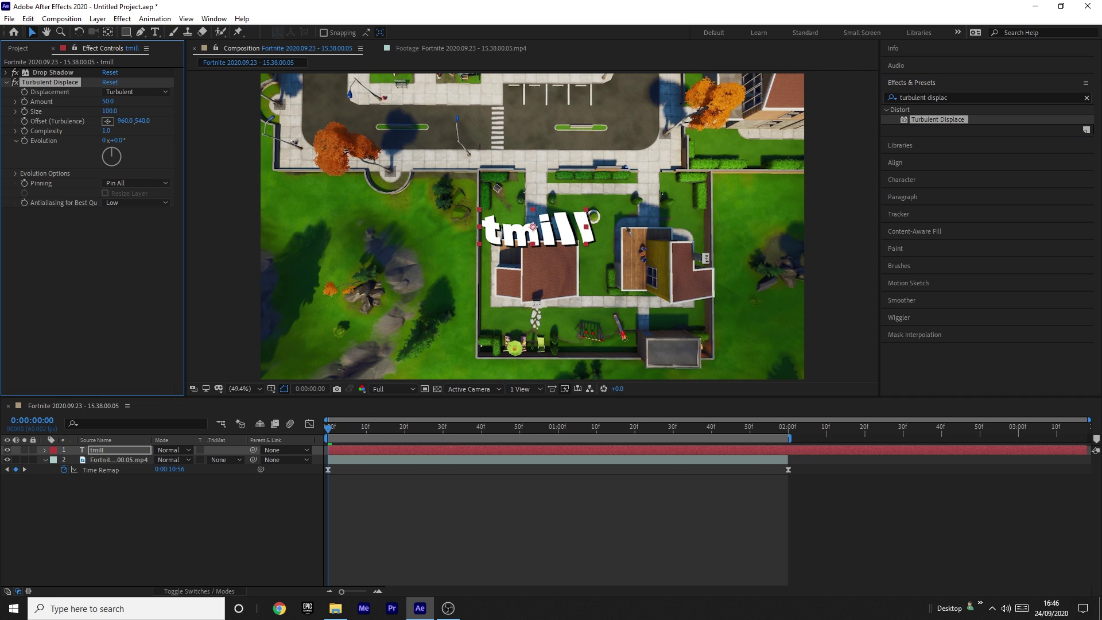
# Keyframe Turbulent Displace Evolution from 0 at the start to 10 revolutions at 0:00:01:59, and return to the first frame
pyautogui.click(24, 141)
pyautogui.moveTo(762, 432); pyautogui.dragTo(790, 430)
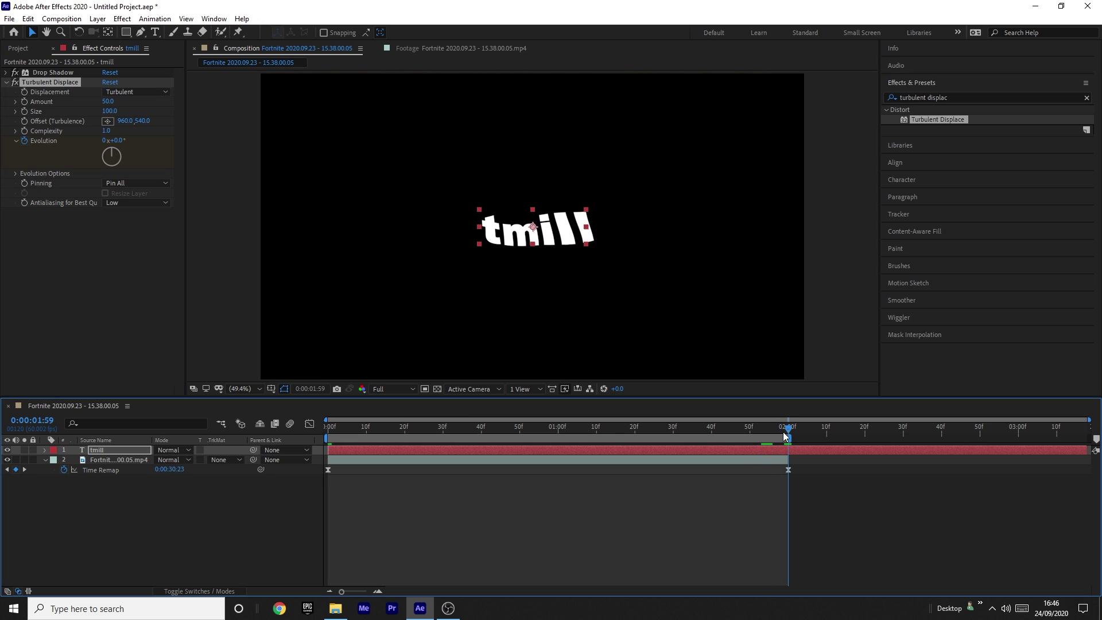
pyautogui.click(104, 141)
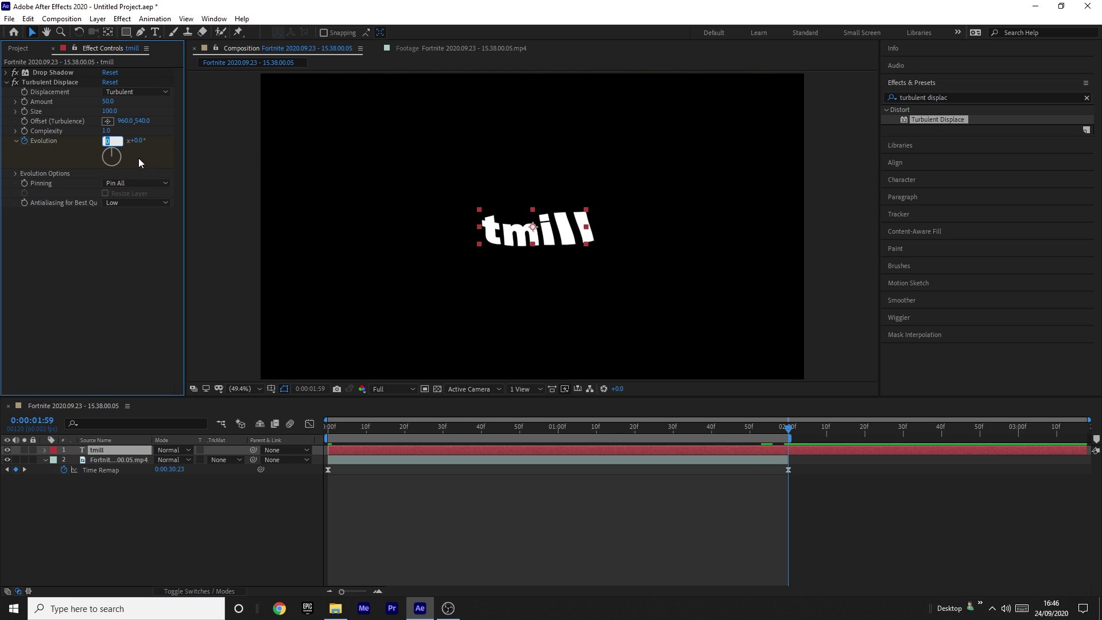
pyautogui.write('10')
pyautogui.press('Return')
pyautogui.click(393, 432)
pyautogui.moveTo(408, 434); pyautogui.dragTo(328, 430)
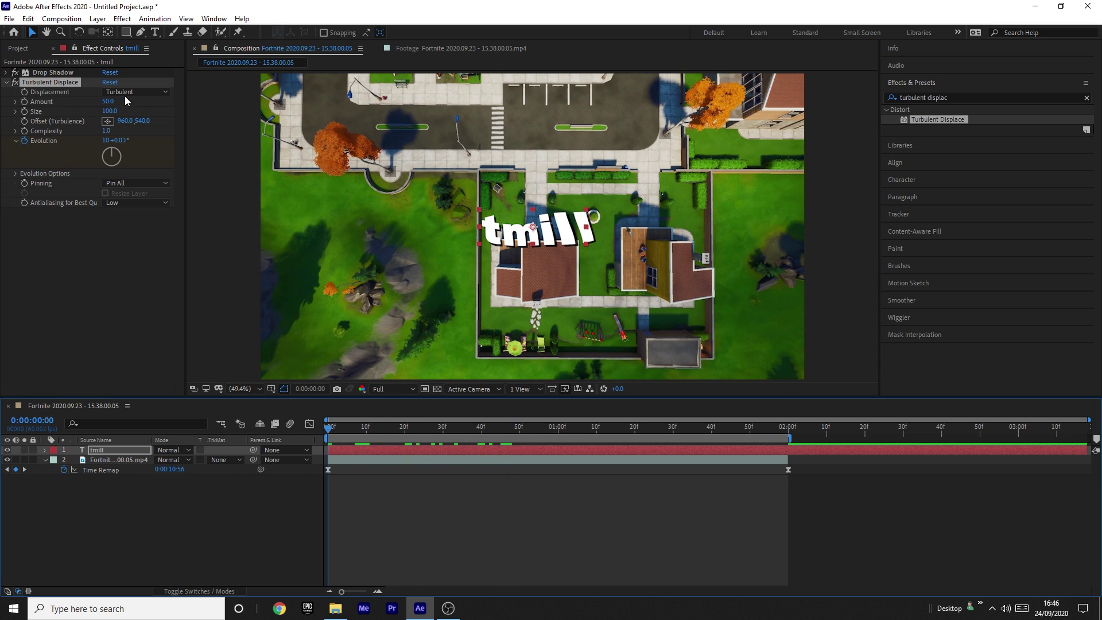
# Set Turbulent Displace Amount to 5, Size to 75 and Complexity to 2, and preview the text animation
pyautogui.click(108, 101)
pyautogui.write('5')
pyautogui.press('Return')
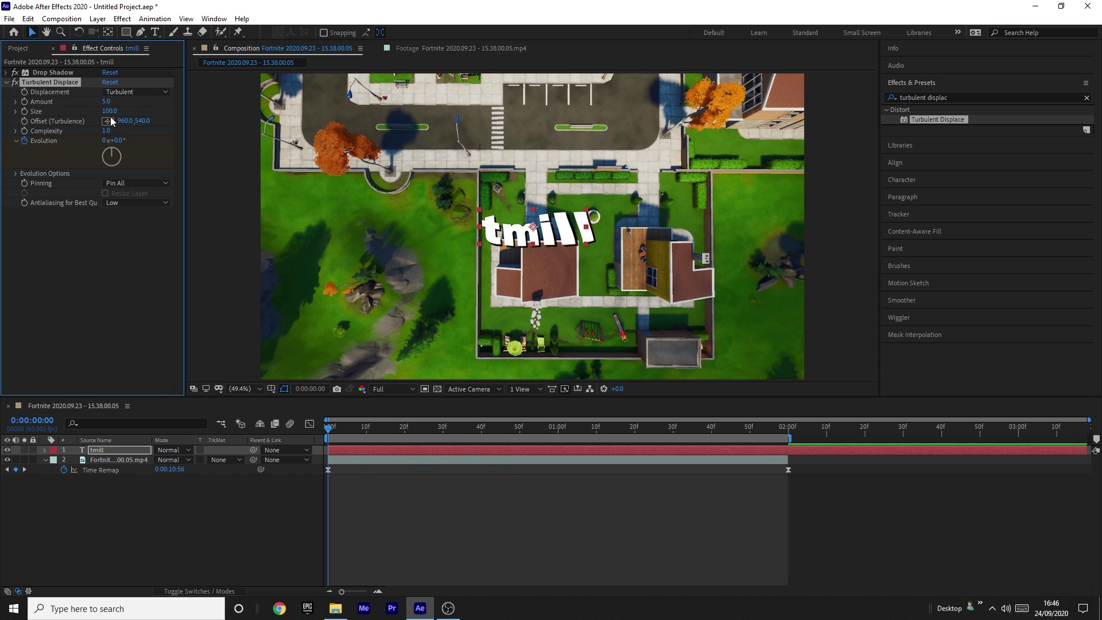
pyautogui.click(109, 110)
pyautogui.write('75')
pyautogui.press('Return')
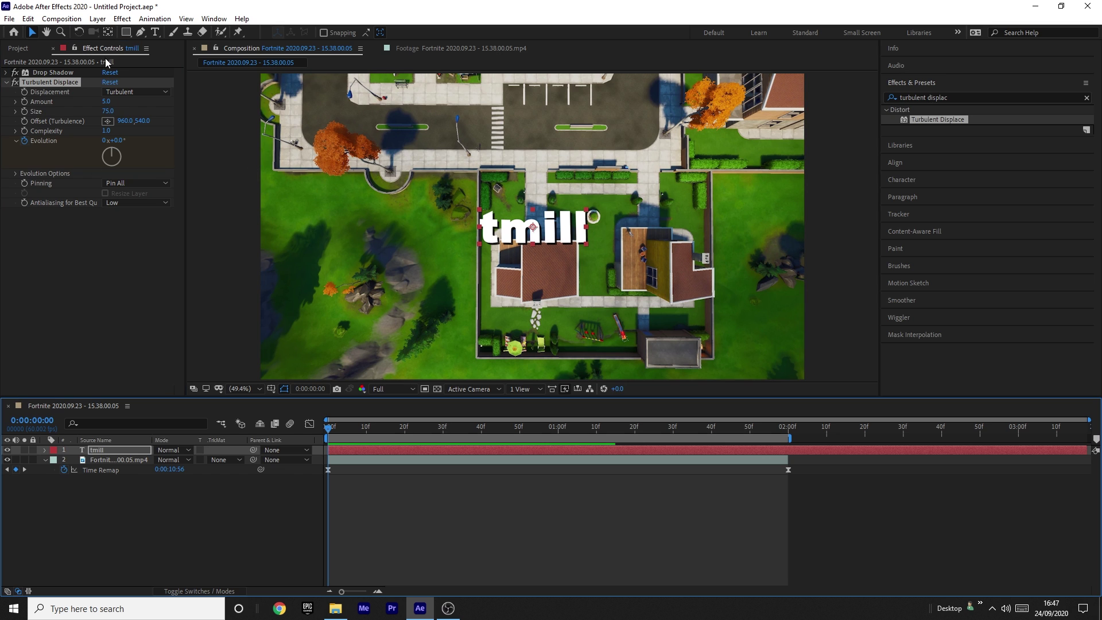
pyautogui.click(106, 130)
pyautogui.write('2')
pyautogui.press('Return')
pyautogui.press('space')
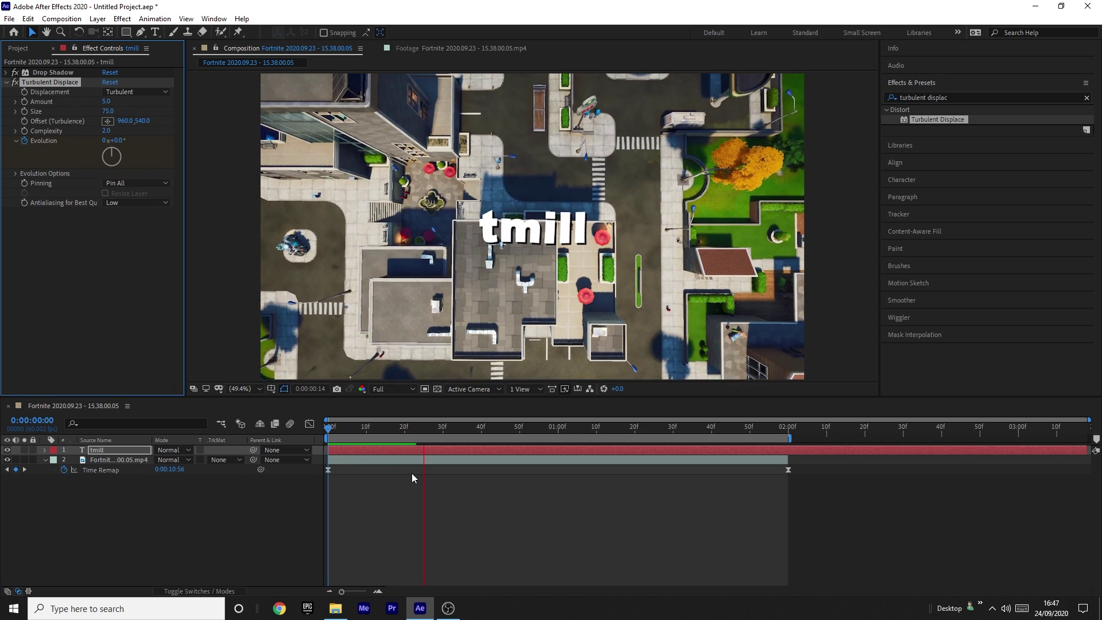
pyautogui.press('space')
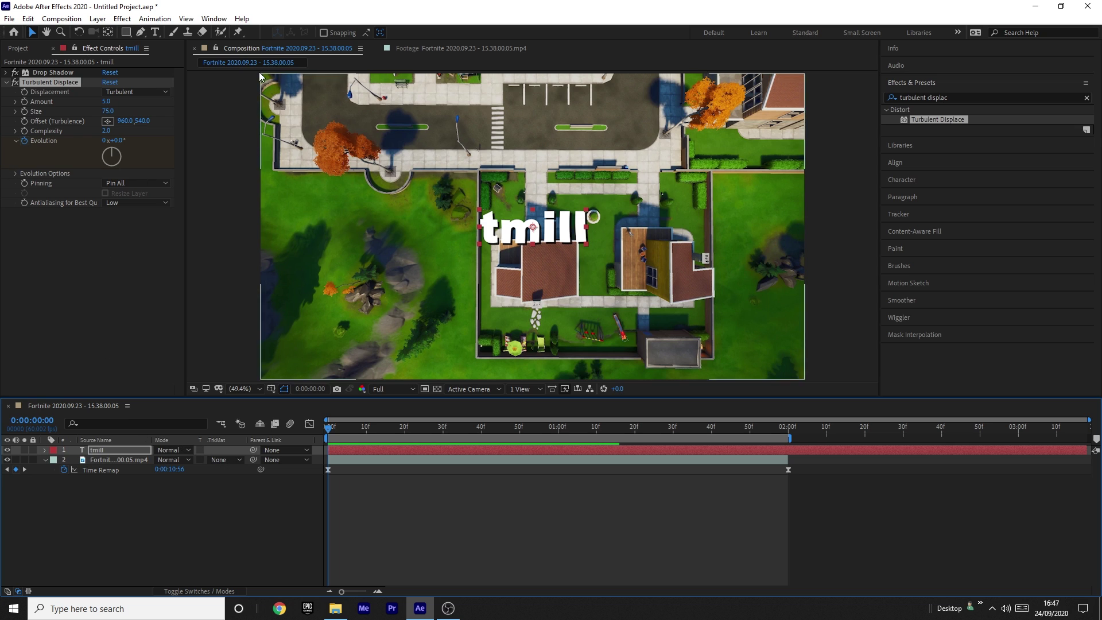
# Find the Posterize Time effect and apply it to the tmill text layer
pyautogui.click(1088, 98)
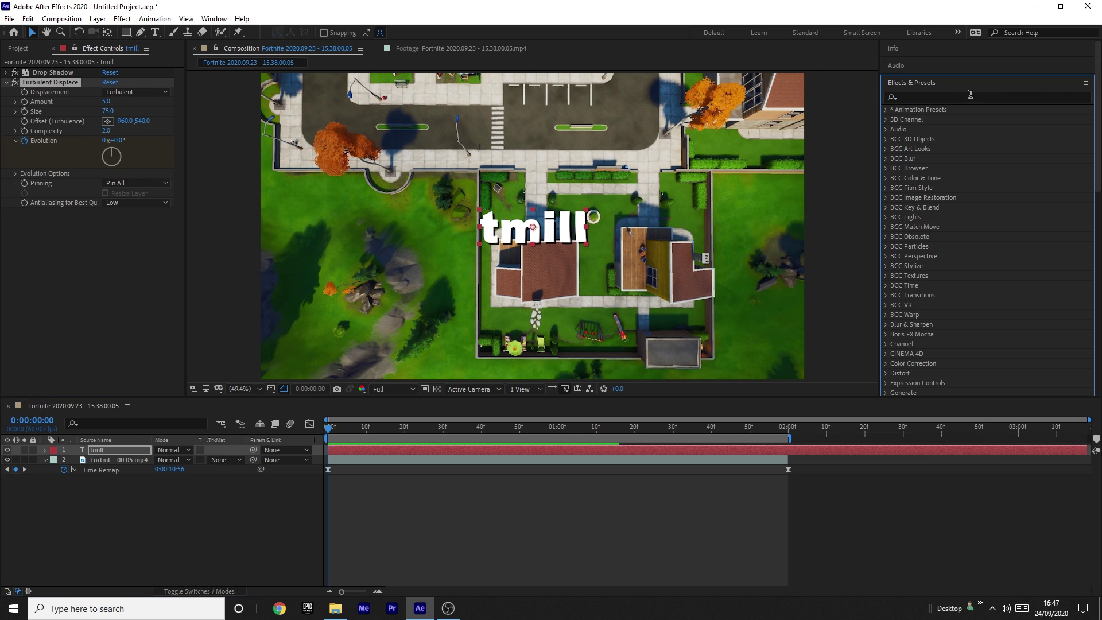
pyautogui.click(977, 95)
pyautogui.write('posteri')
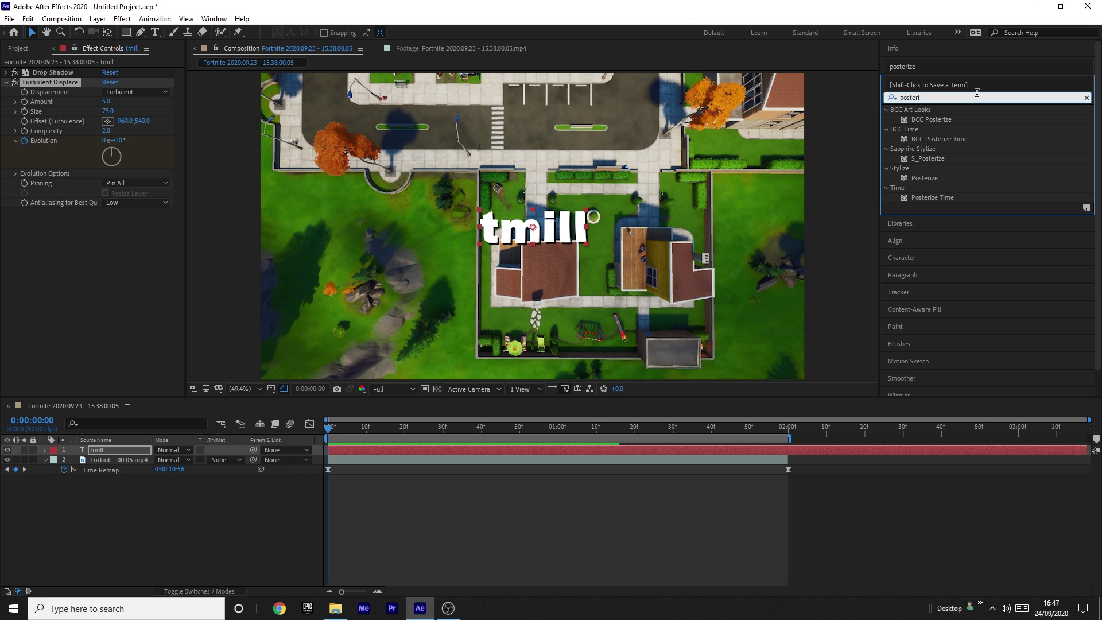
pyautogui.moveTo(933, 197); pyautogui.dragTo(505, 214)
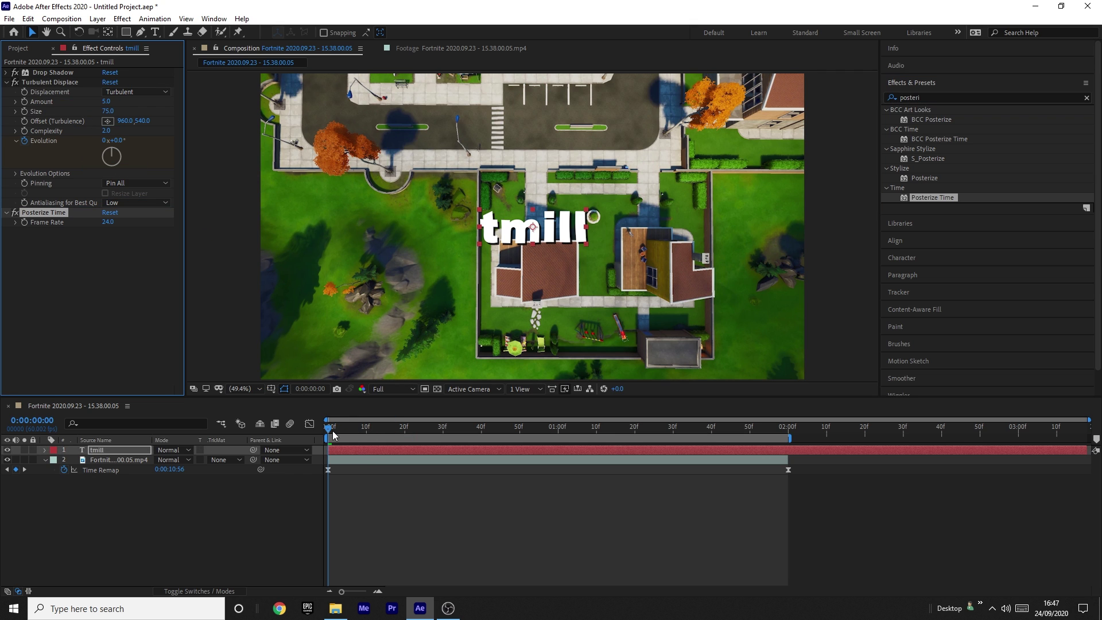
# Set the Posterize Time frame rate to 10 and preview the choppy text animation
pyautogui.click(107, 222)
pyautogui.write('10')
pyautogui.press('Return')
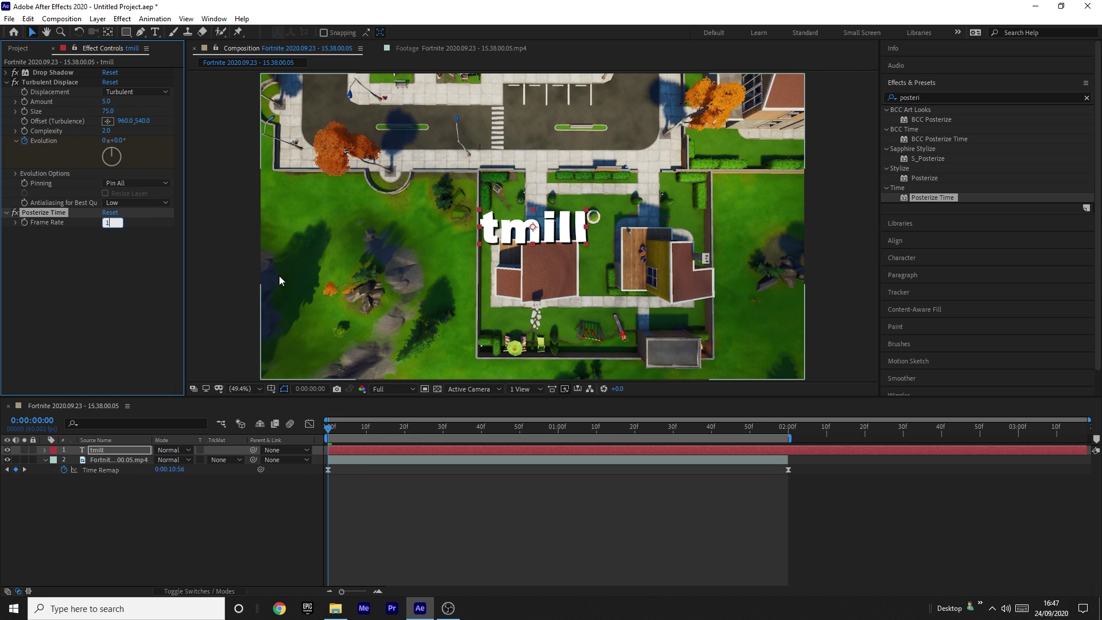
pyautogui.press('space')
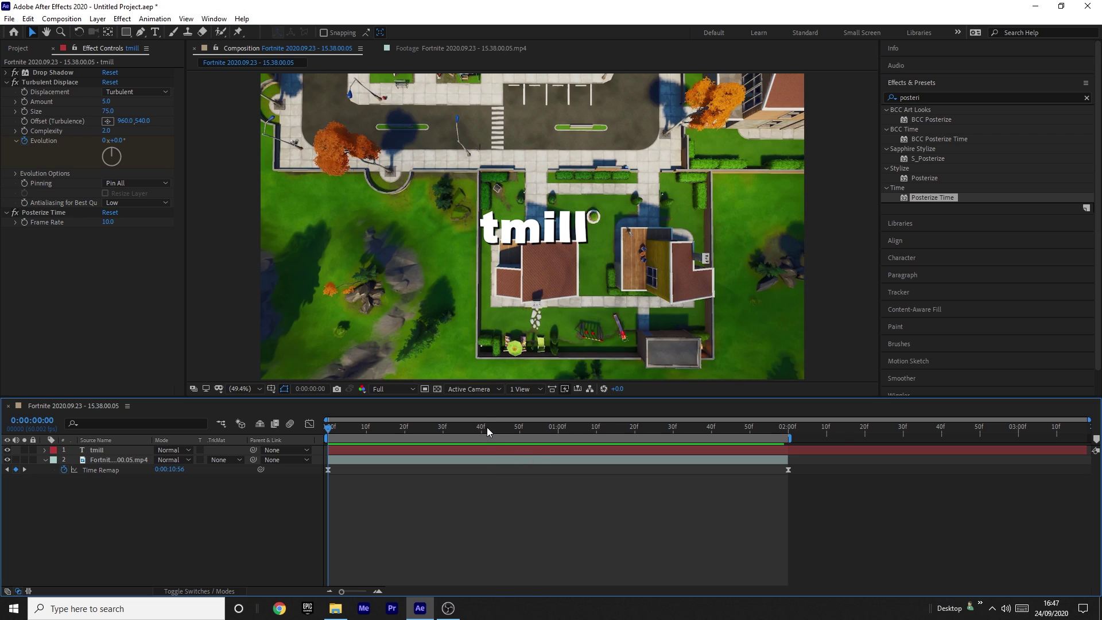
pyautogui.press('space')
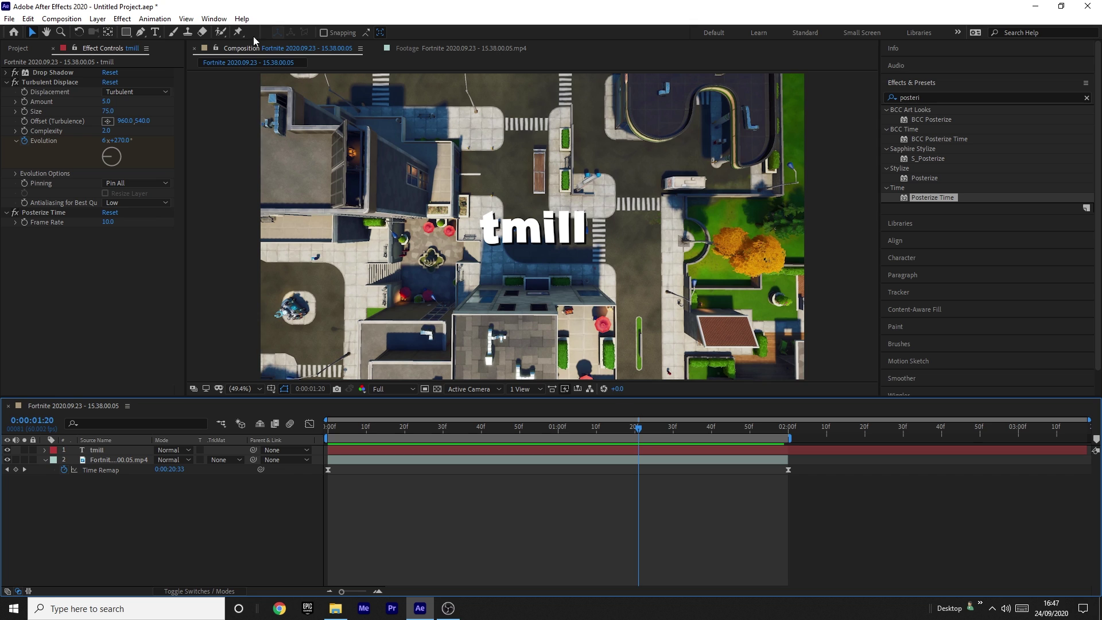
# Collapse the Turbulent Displace settings and preview the tmill text animation from the first frame
pyautogui.click(8, 82)
pyautogui.moveTo(401, 432); pyautogui.dragTo(474, 439)
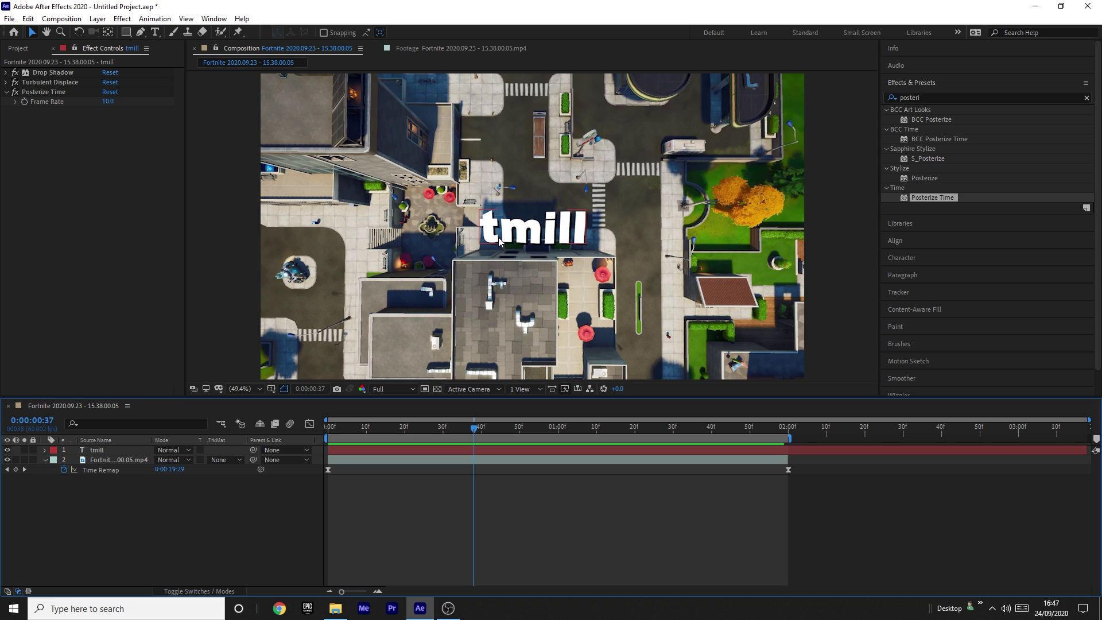
pyautogui.moveTo(342, 428); pyautogui.dragTo(307, 430)
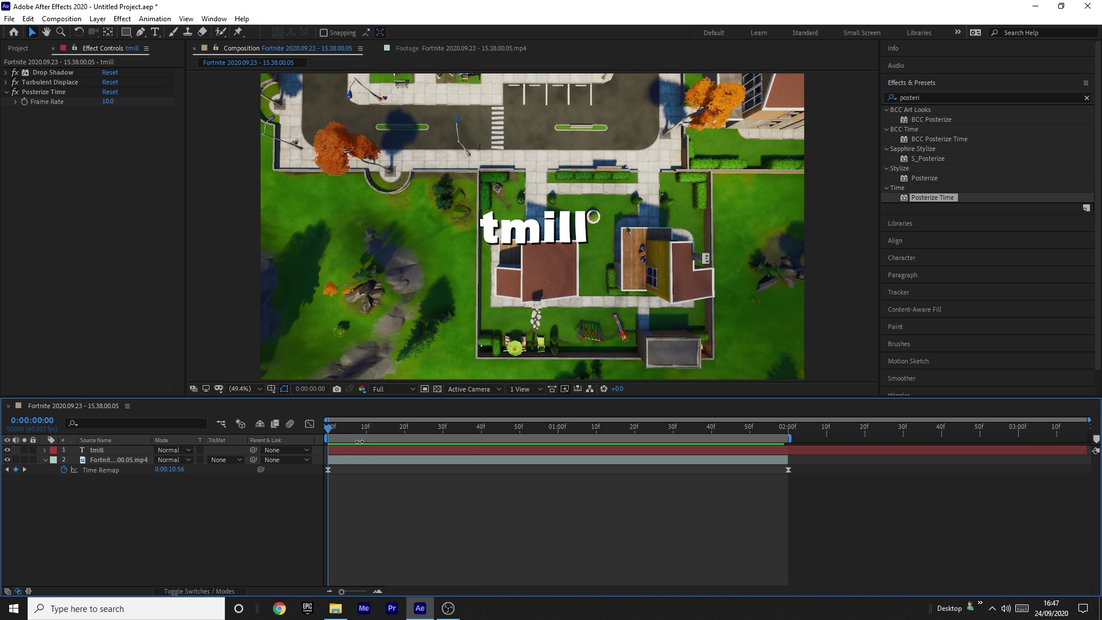
pyautogui.click(348, 451)
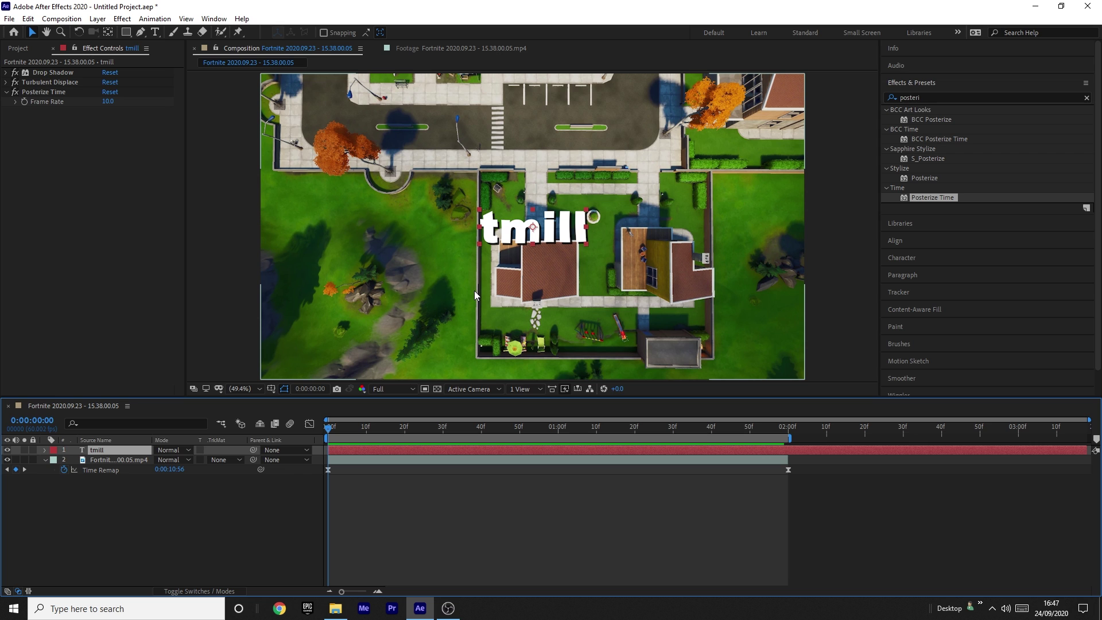
pyautogui.press('space')
pyautogui.press('space')
pyautogui.click(211, 503)
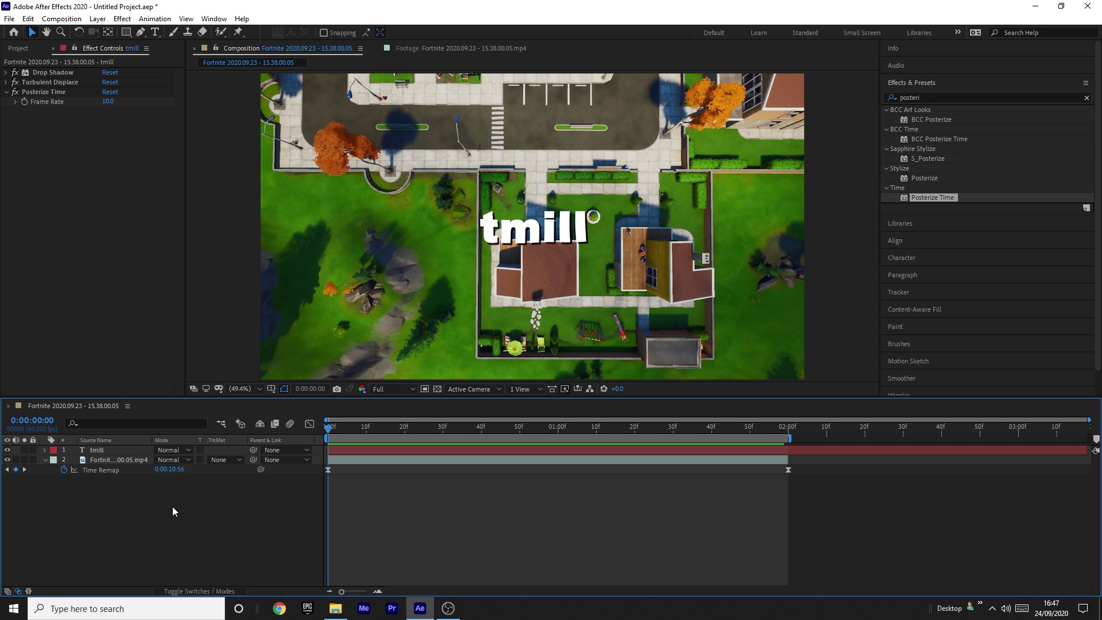
# Add a new adjustment layer above the tmill text layer
pyautogui.rightClick(117, 502)
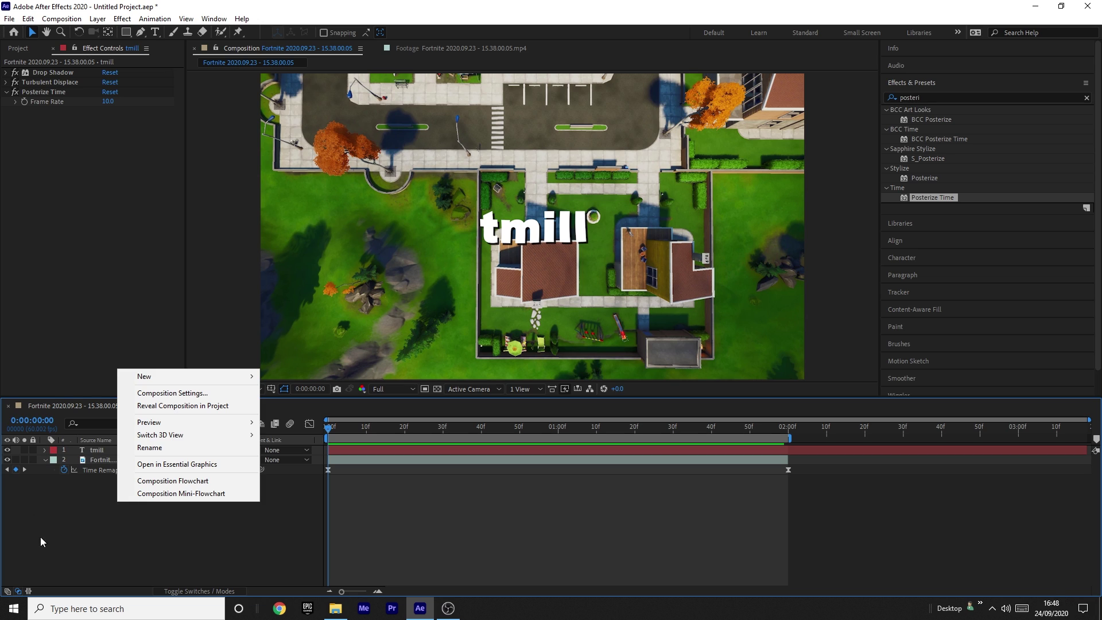
pyautogui.moveTo(149, 376)
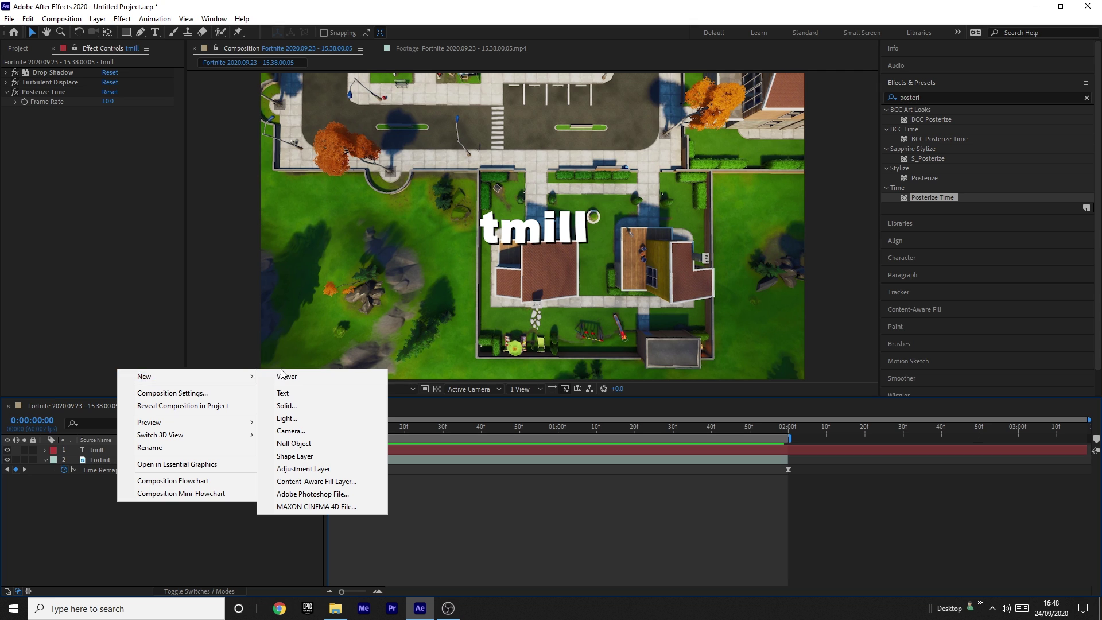
pyautogui.click(310, 474)
# Split the tmill text and adjustment layers at 0:00:01:59, delete the parts after the cut, and return to the first frame
pyautogui.moveTo(327, 430); pyautogui.dragTo(799, 429)
pyautogui.click(784, 426)
pyautogui.click(784, 458)
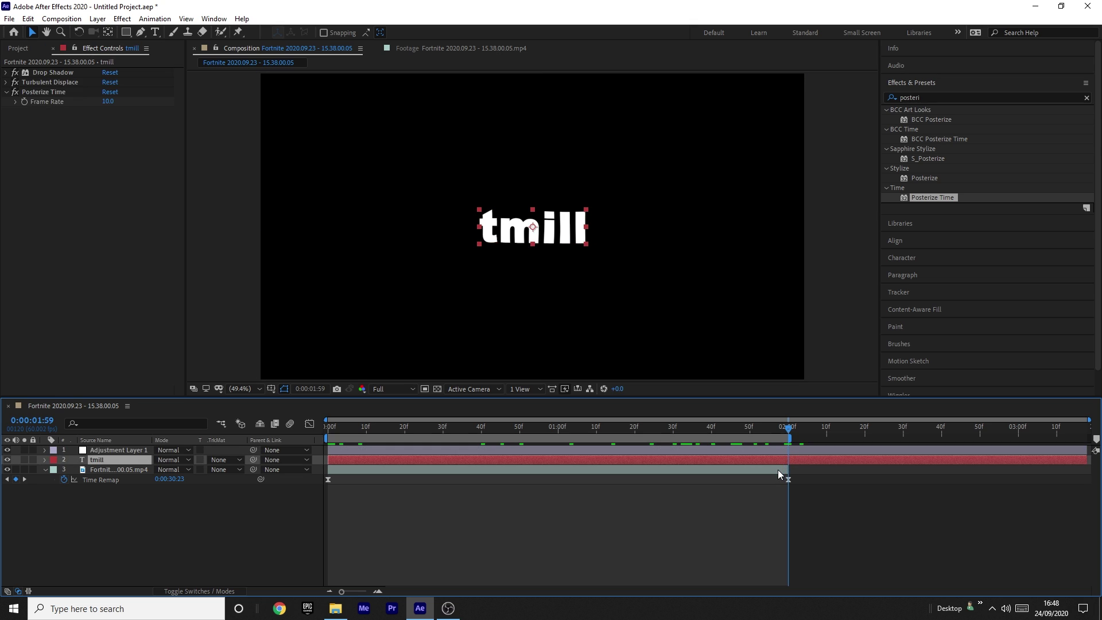
pyautogui.hotkey('ctrl', 'shift', 'd')
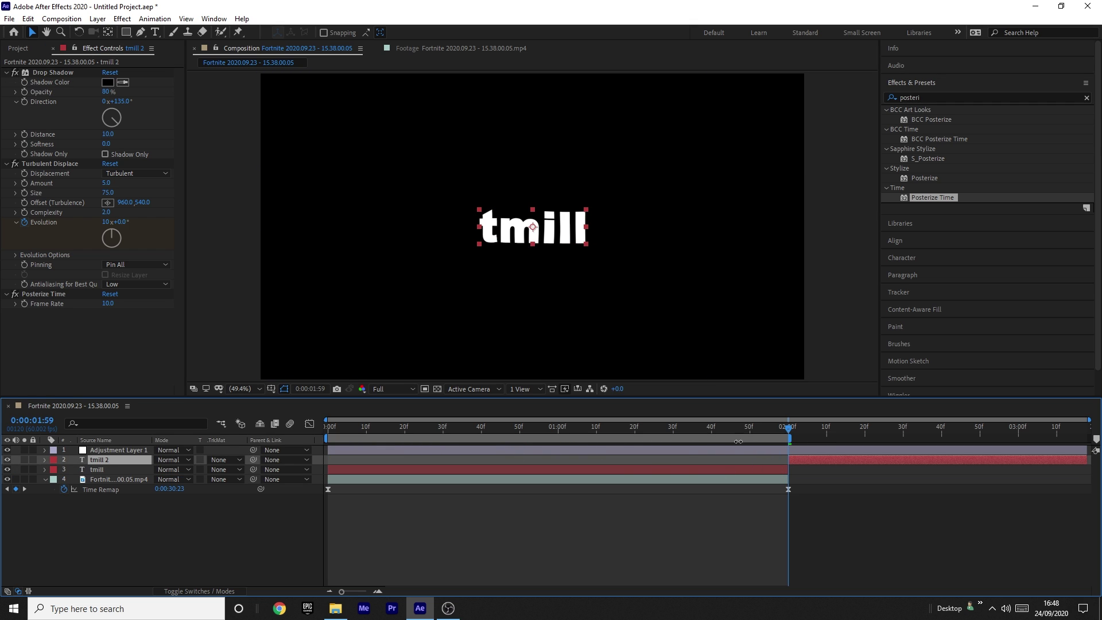
pyautogui.click(781, 450)
pyautogui.hotkey('ctrl', 'shift', 'd')
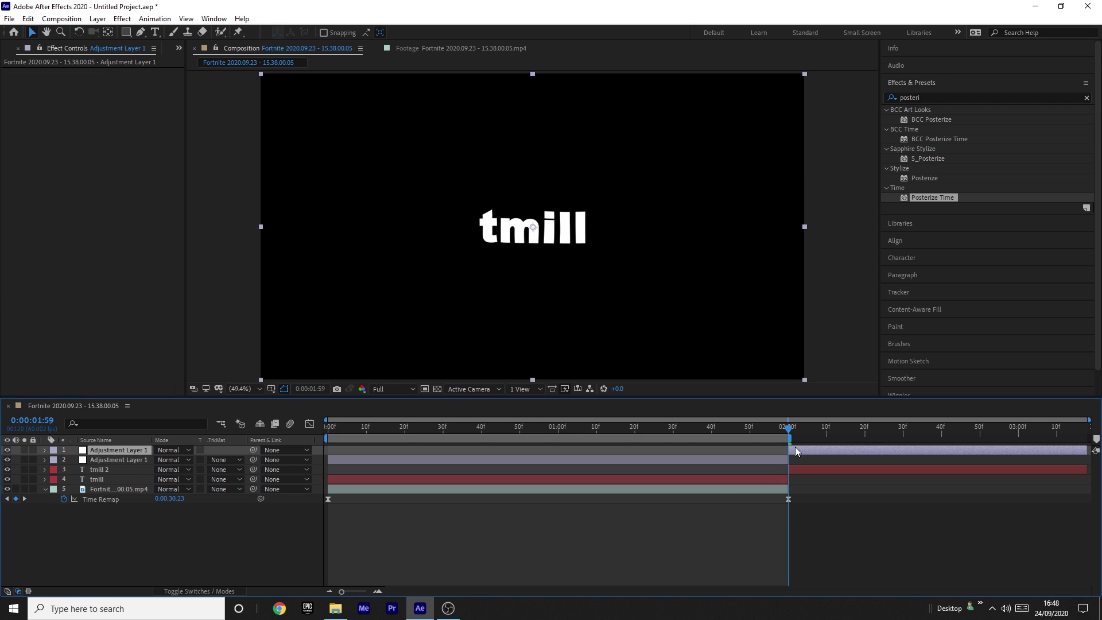
pyautogui.press('Delete')
pyautogui.click(114, 460)
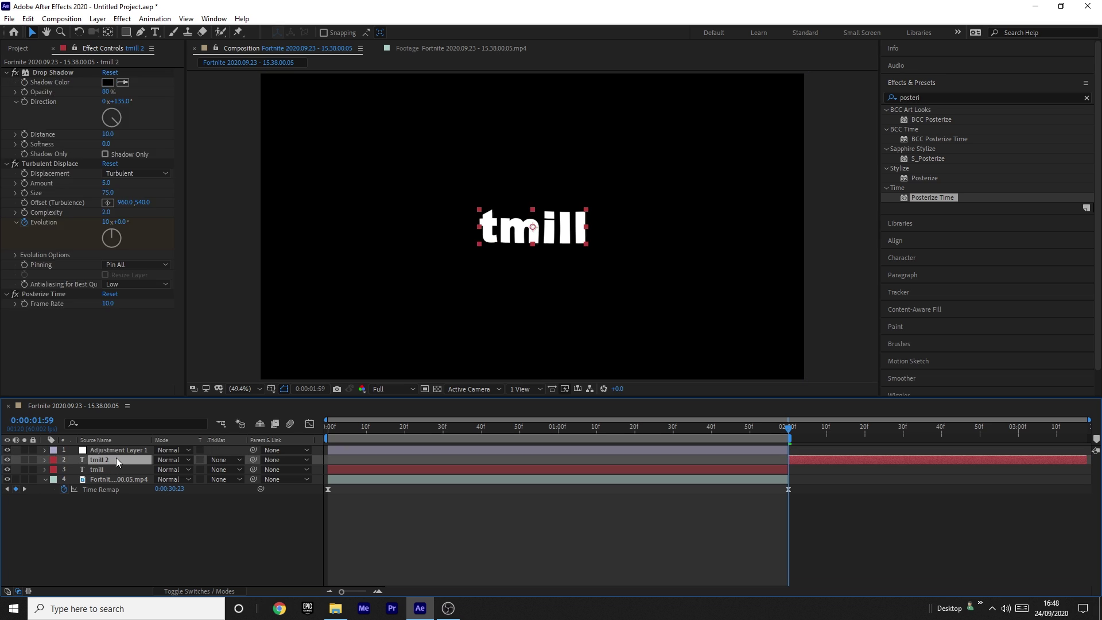
pyautogui.press('Delete')
pyautogui.moveTo(481, 429); pyautogui.dragTo(264, 435)
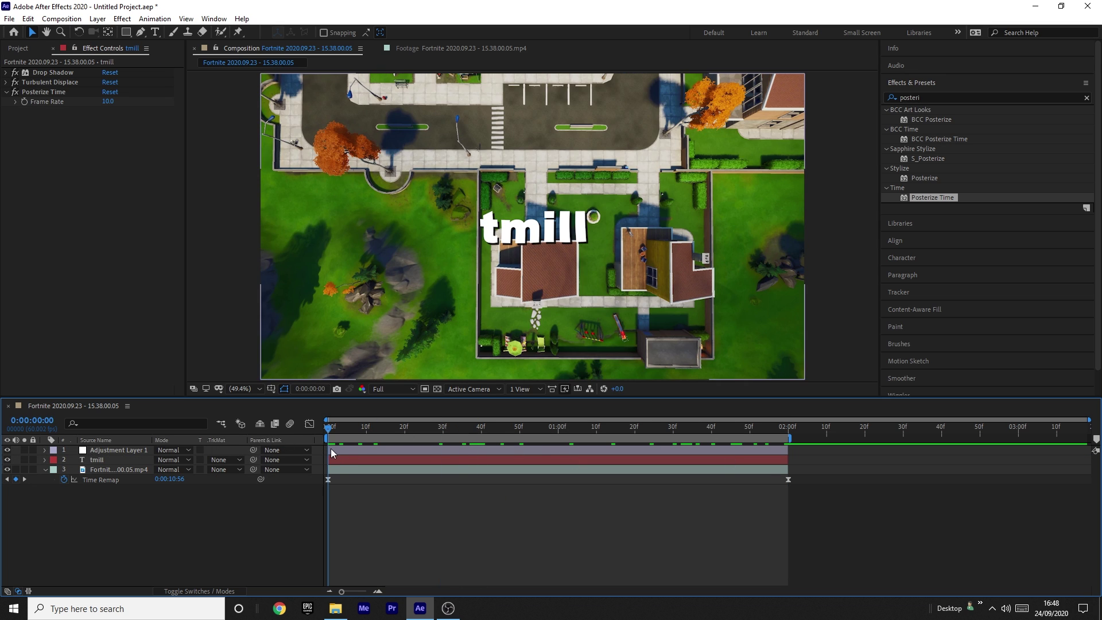
# Find the S_WipeBlobs effect and apply it to the adjustment layer
pyautogui.click(347, 457)
pyautogui.click(359, 449)
pyautogui.click(934, 99)
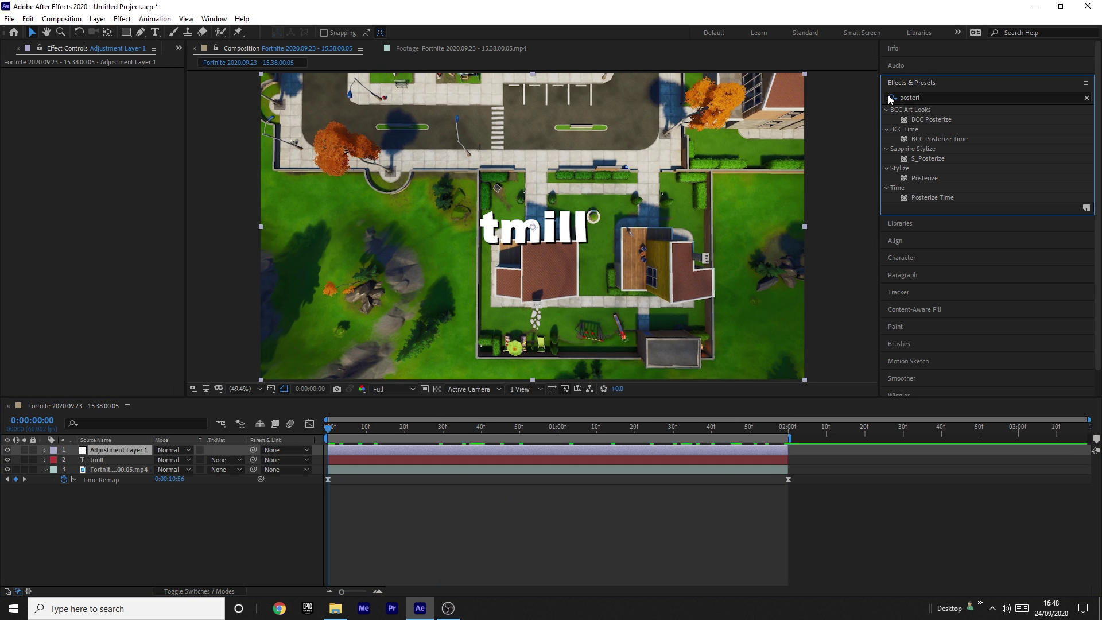
pyautogui.moveTo(939, 96); pyautogui.dragTo(632, 94)
pyautogui.write('s_')
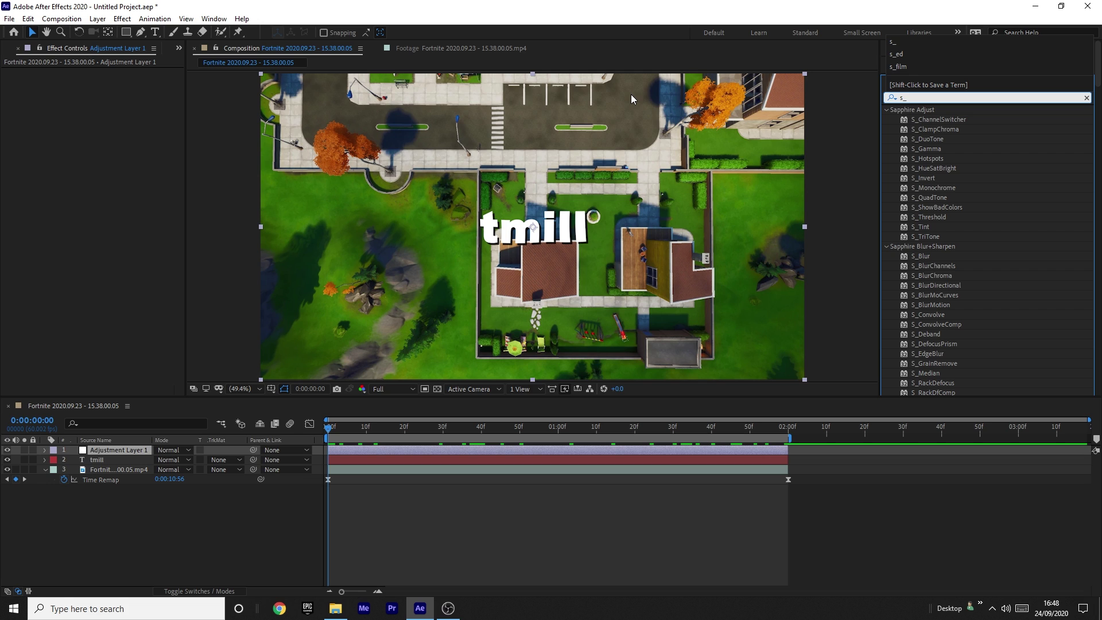
pyautogui.write('wipeblo')
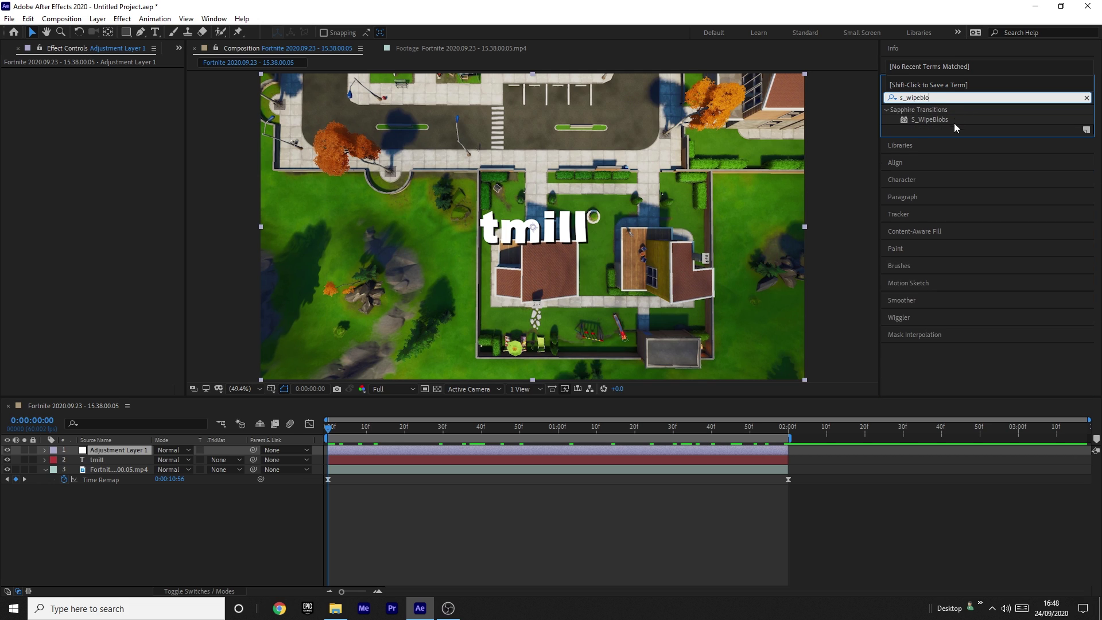
pyautogui.moveTo(930, 119); pyautogui.dragTo(341, 449)
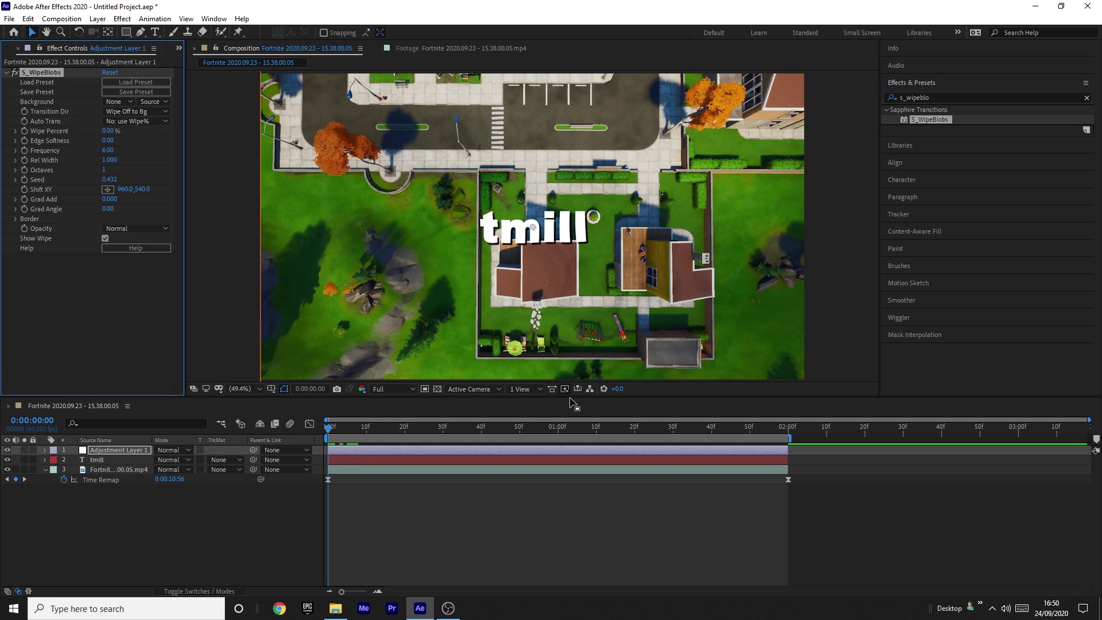
# Keyframe S_WipeBlobs Wipe Percent from 100% at the first frame to 0% at 0:00:00:15
pyautogui.moveTo(107, 131); pyautogui.dragTo(240, 135)
pyautogui.moveTo(328, 429); pyautogui.dragTo(304, 436)
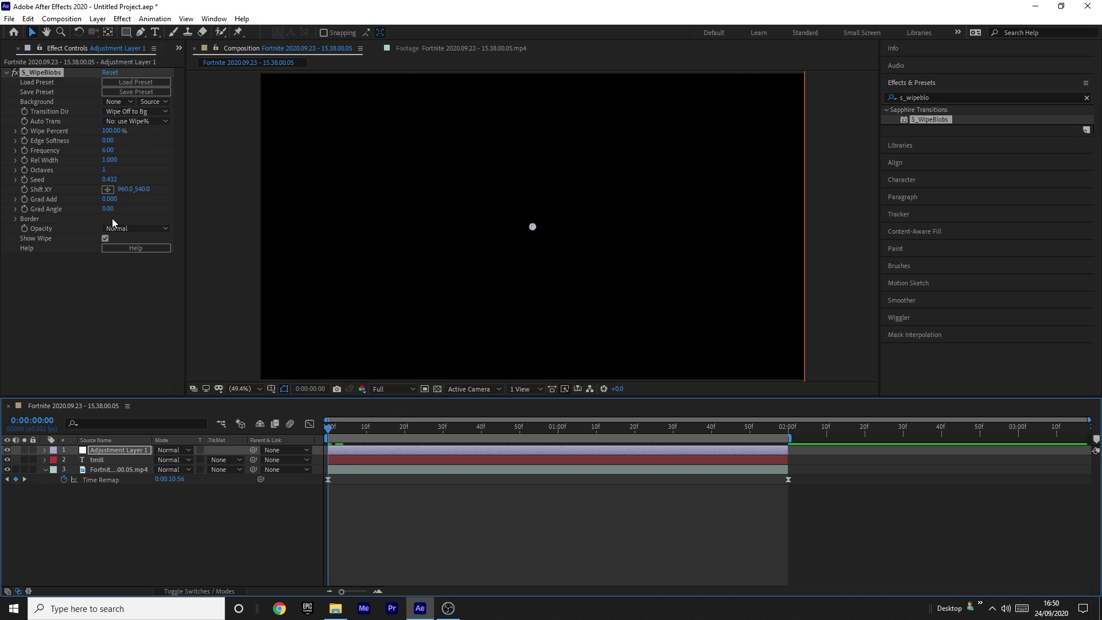
pyautogui.click(25, 132)
pyautogui.moveTo(349, 435); pyautogui.dragTo(384, 438)
pyautogui.click(387, 432)
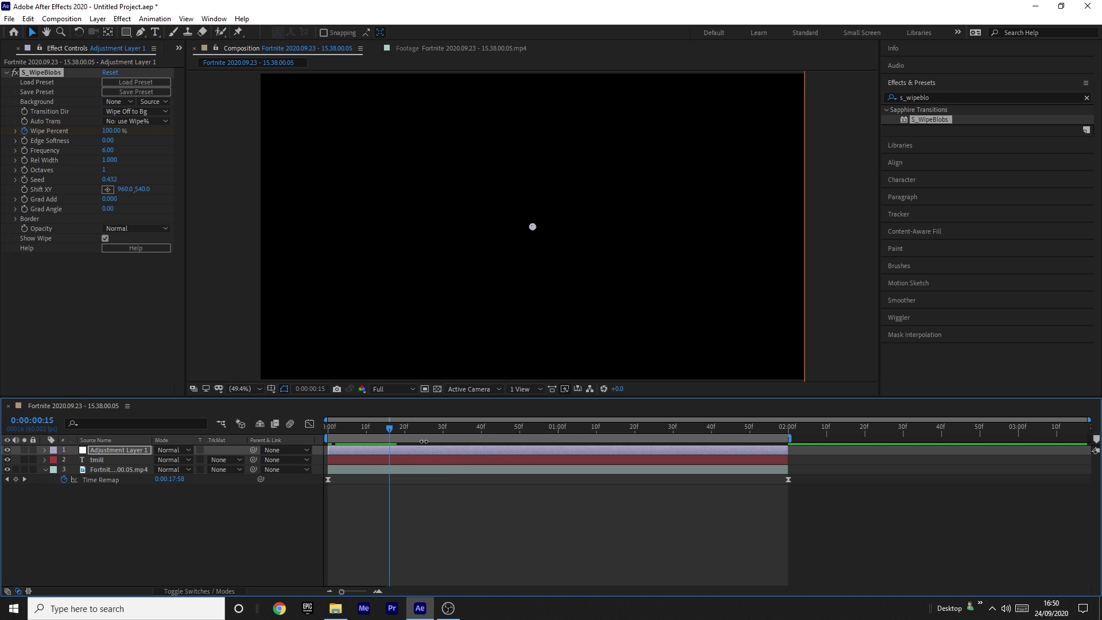
pyautogui.moveTo(108, 132); pyautogui.dragTo(2, 133)
pyautogui.click(333, 436)
pyautogui.moveTo(333, 435); pyautogui.dragTo(391, 440)
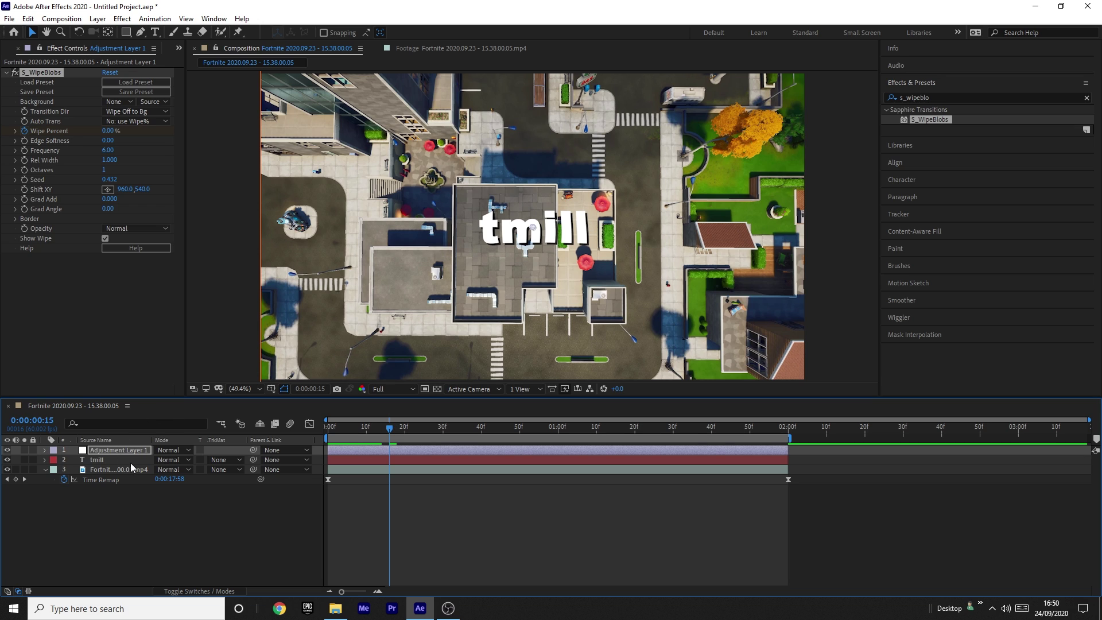
# Set the tmill text layer's track matte to Alpha Matte "Adjustment Layer 1"
pyautogui.click(115, 462)
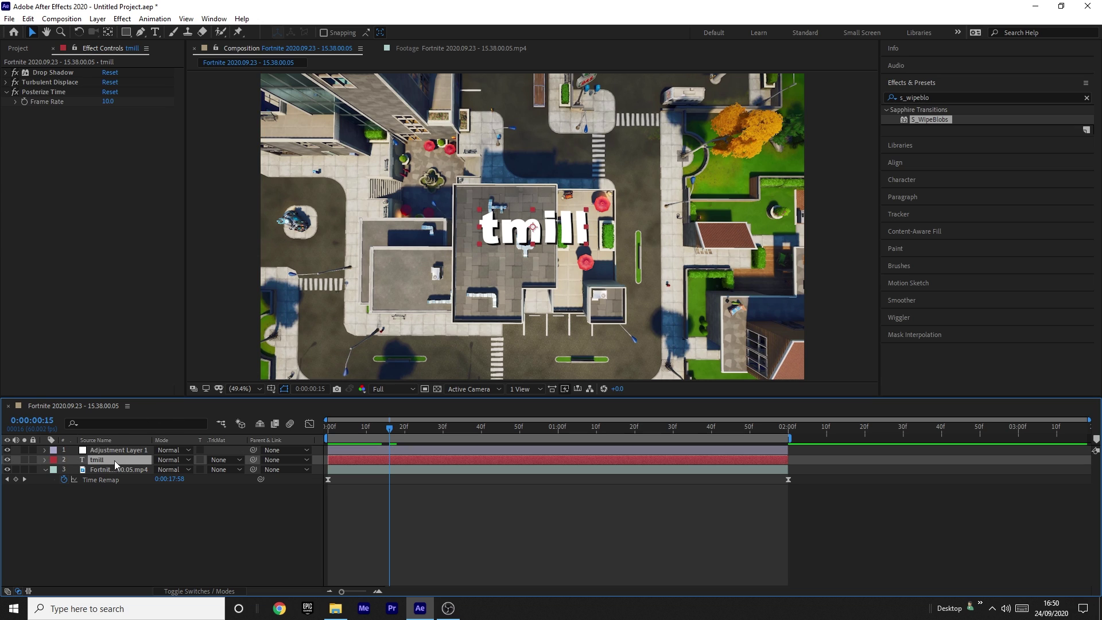
pyautogui.click(221, 461)
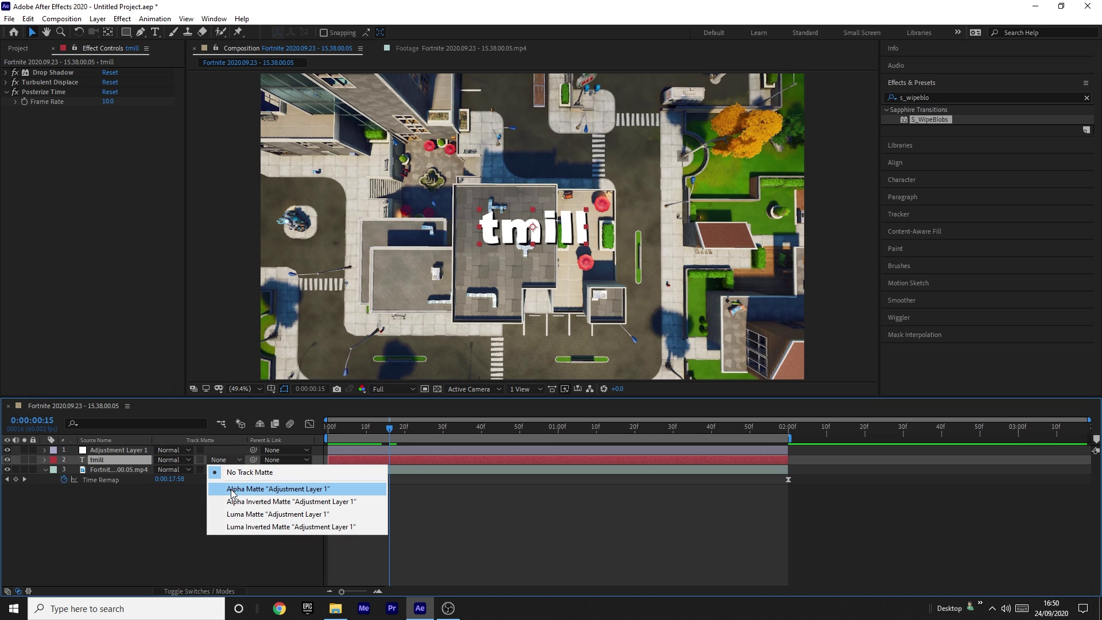
pyautogui.click(281, 489)
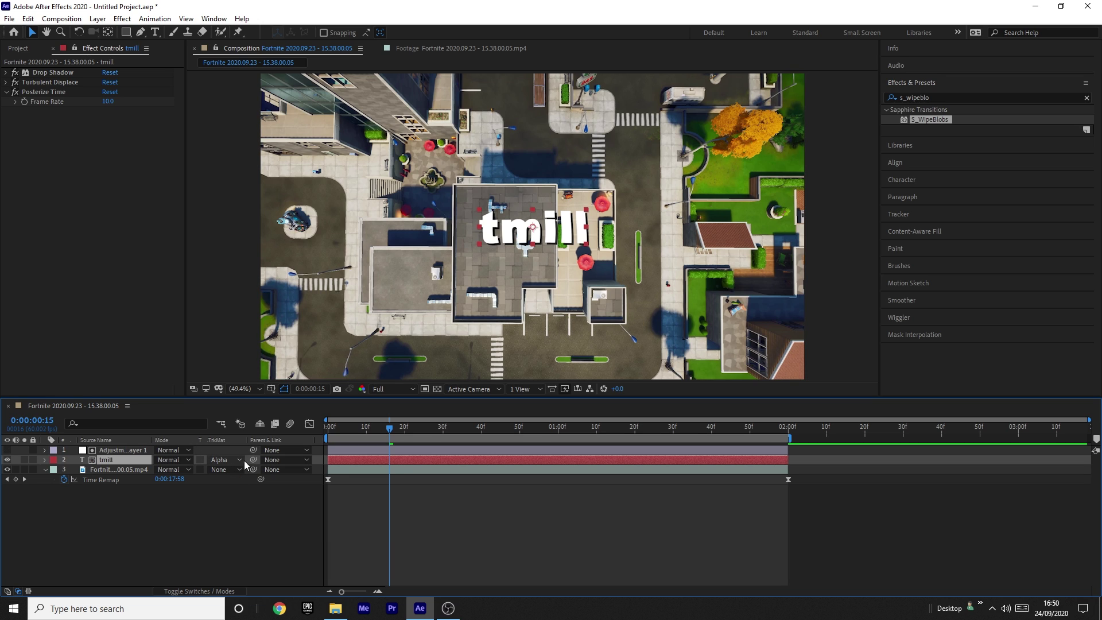
pyautogui.click(236, 556)
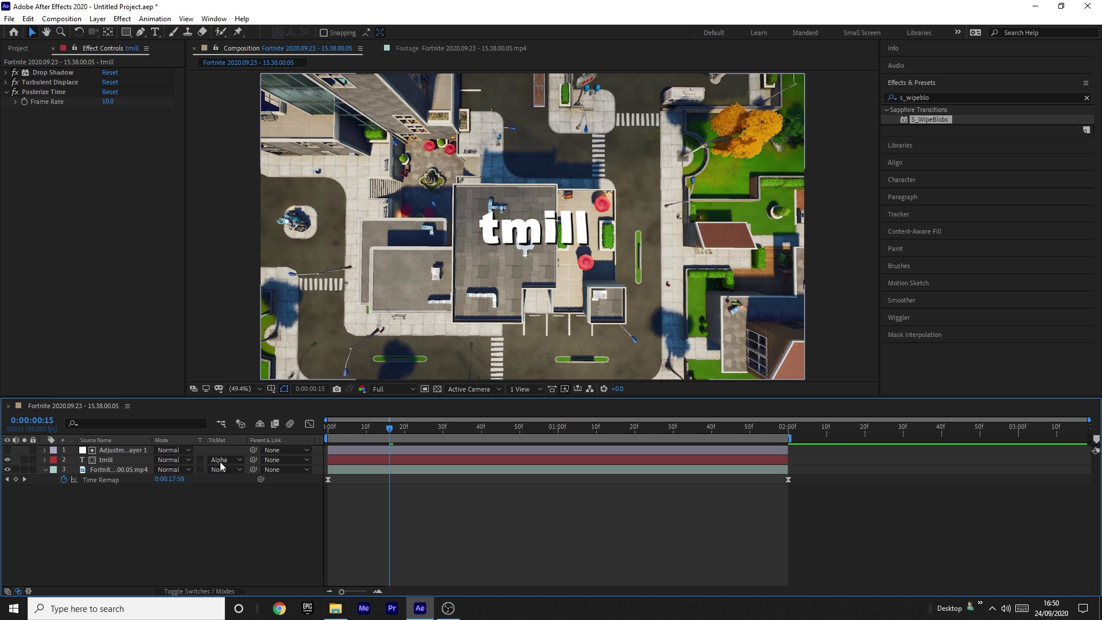
# Review the timeline's switches and modes columns and the track matte options of the tmill layer
pyautogui.click(184, 591)
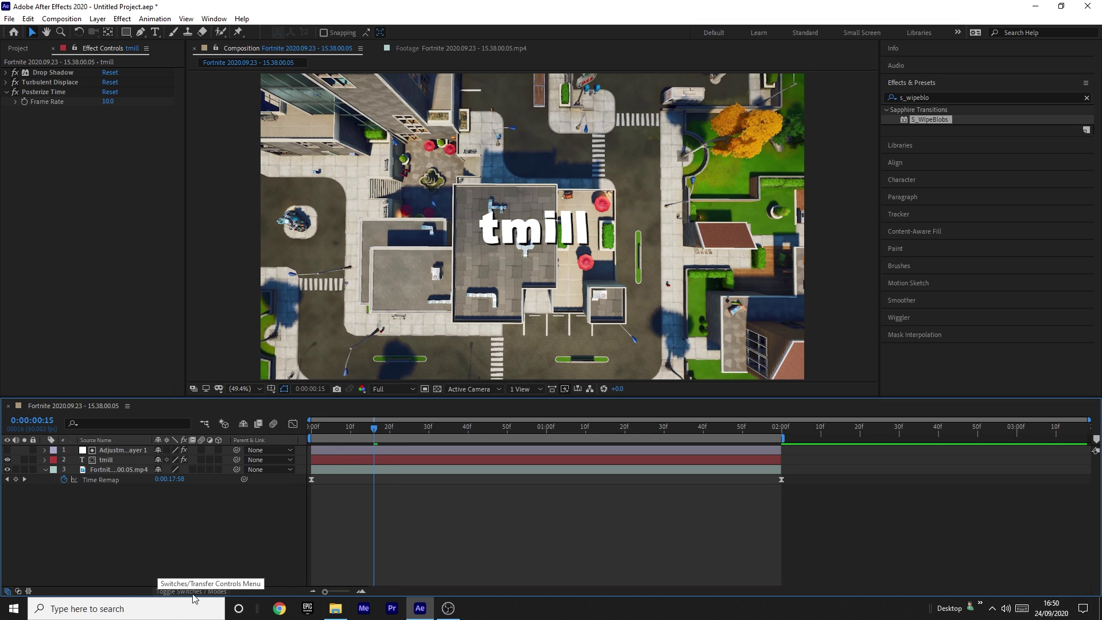
pyautogui.click(215, 592)
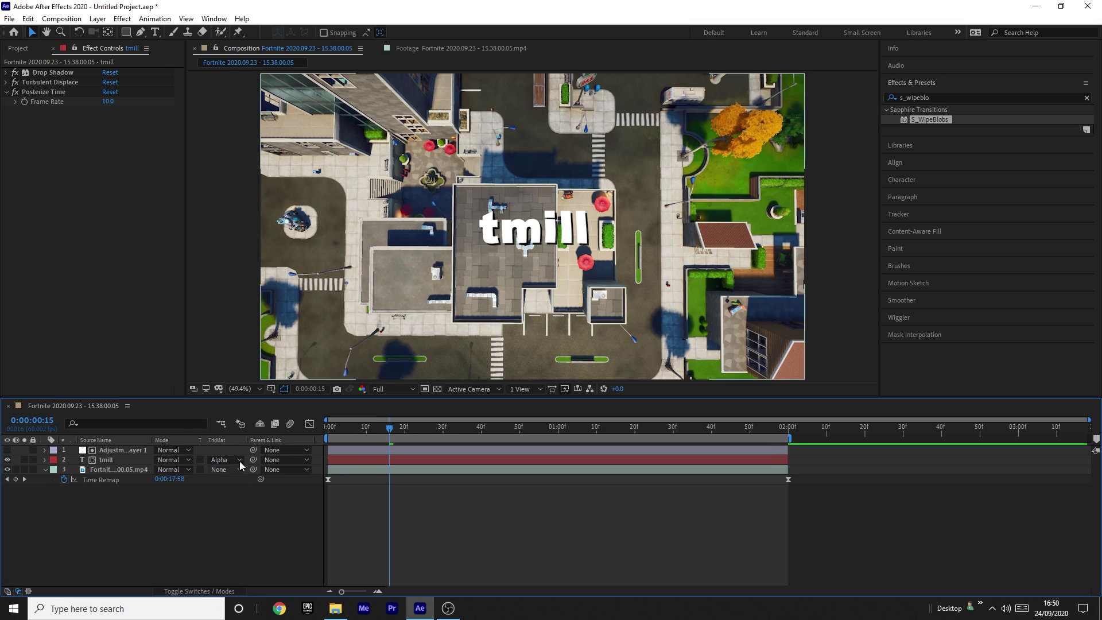
pyautogui.click(223, 461)
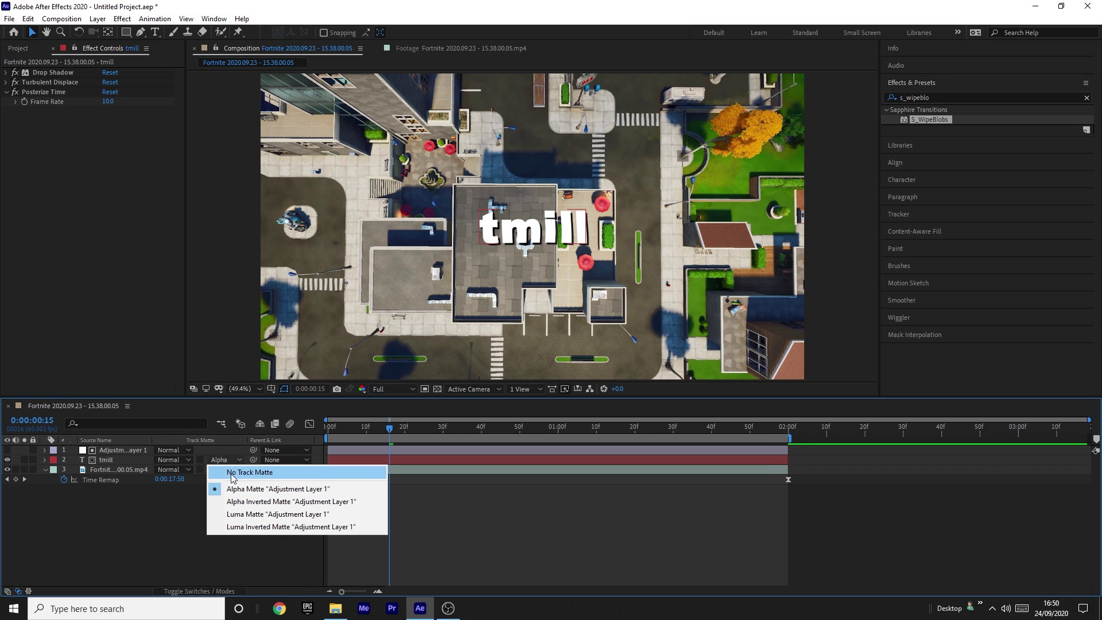
pyautogui.click(264, 491)
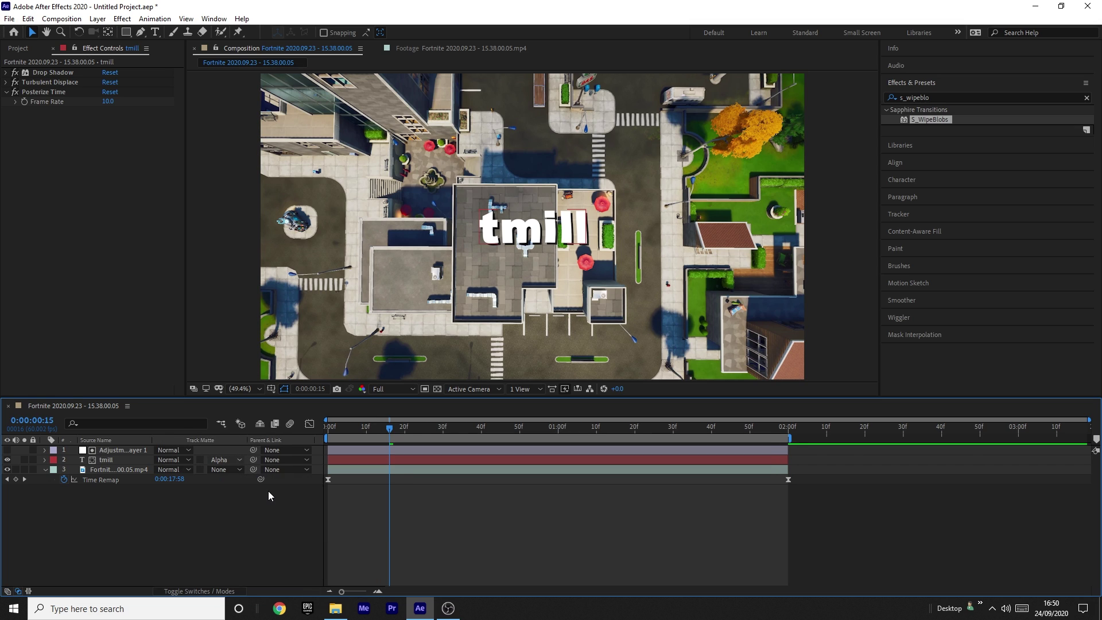
pyautogui.click(126, 450)
pyautogui.click(118, 460)
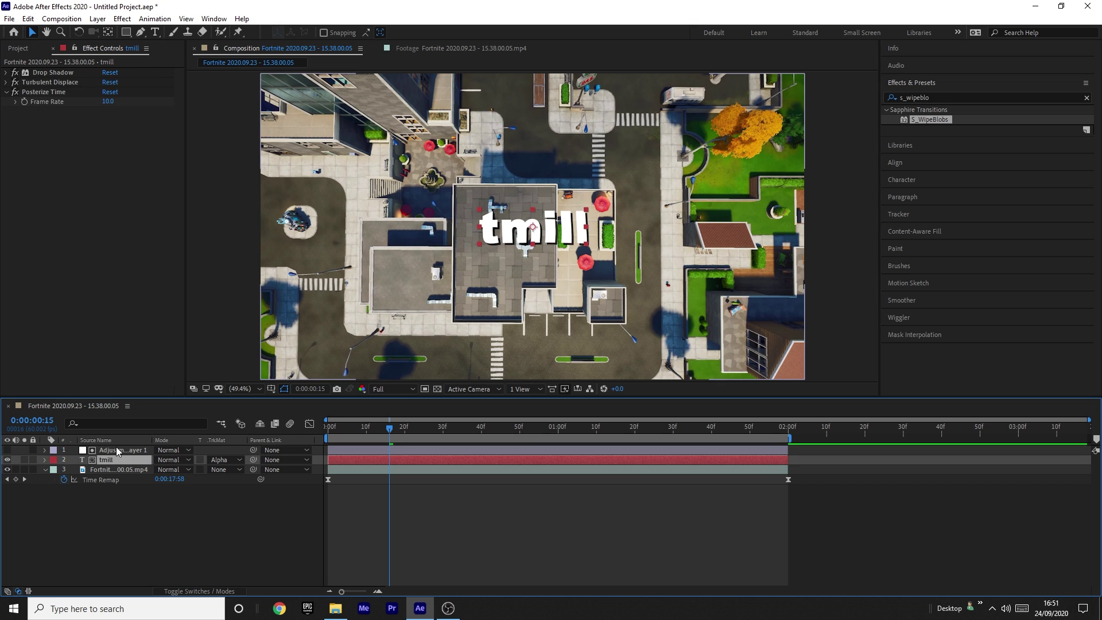
pyautogui.click(125, 450)
pyautogui.click(125, 460)
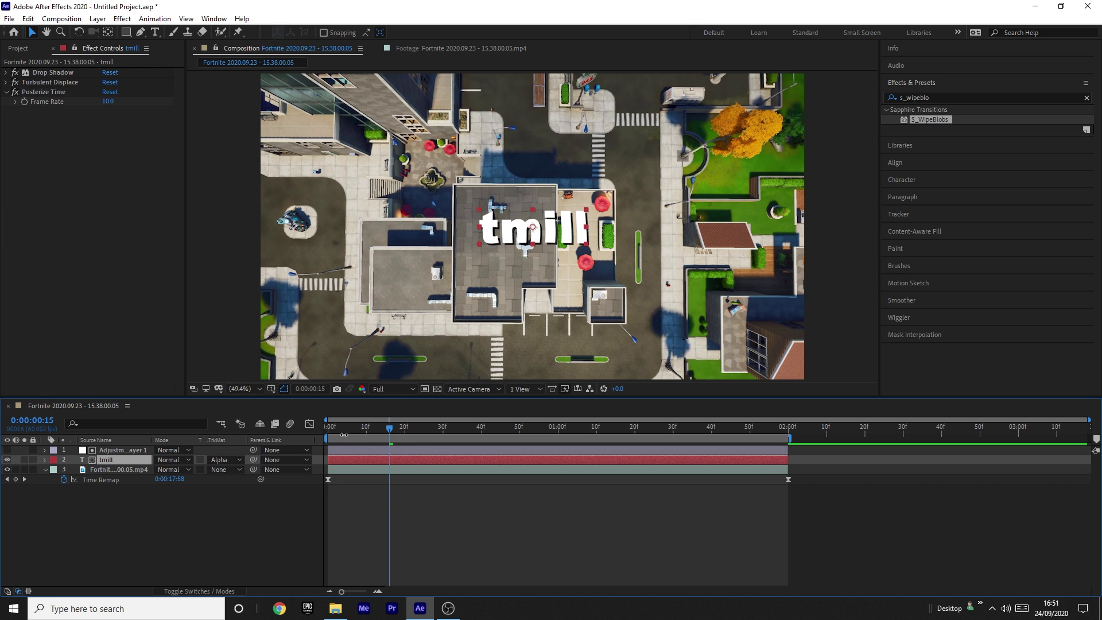
# Preview the tmill text's blob wipe reveal and return to the first frame
pyautogui.moveTo(343, 435); pyautogui.dragTo(277, 443)
pyautogui.press('space')
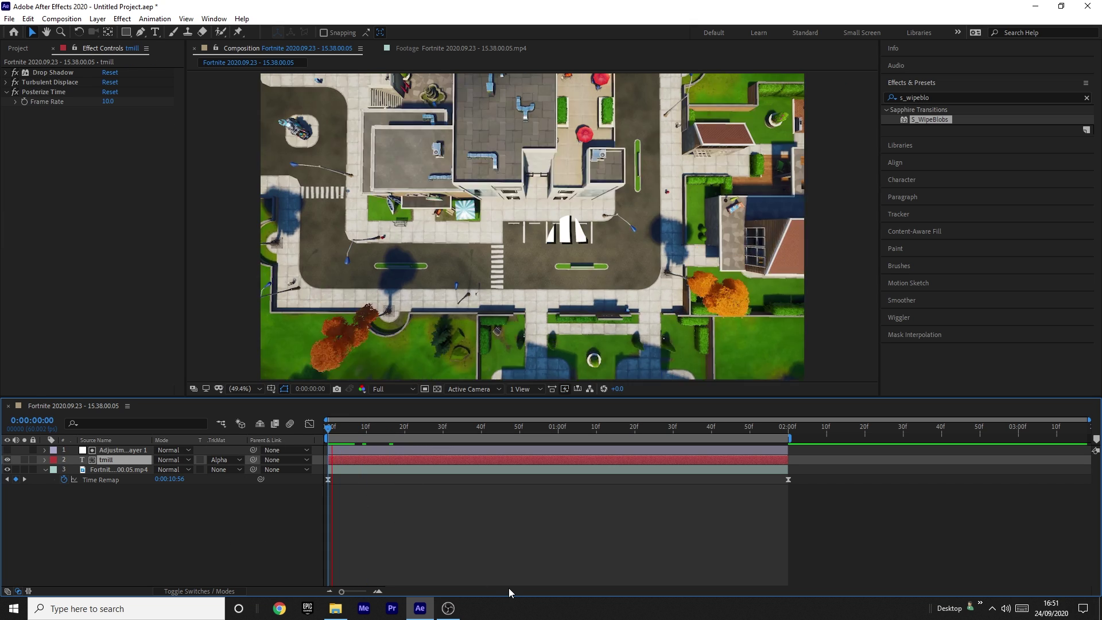
pyautogui.moveTo(351, 440); pyautogui.dragTo(304, 430)
# Set S_WipeBlobs Octaves to 5 on the adjustment layer and preview the text reveal from the first frame
pyautogui.click(352, 449)
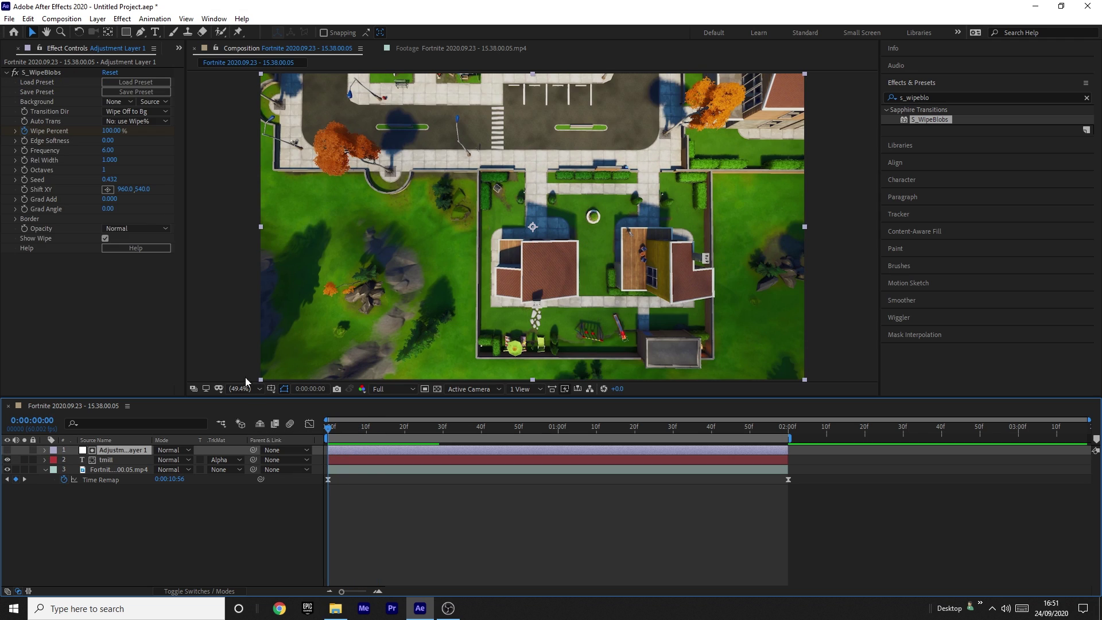
pyautogui.click(339, 431)
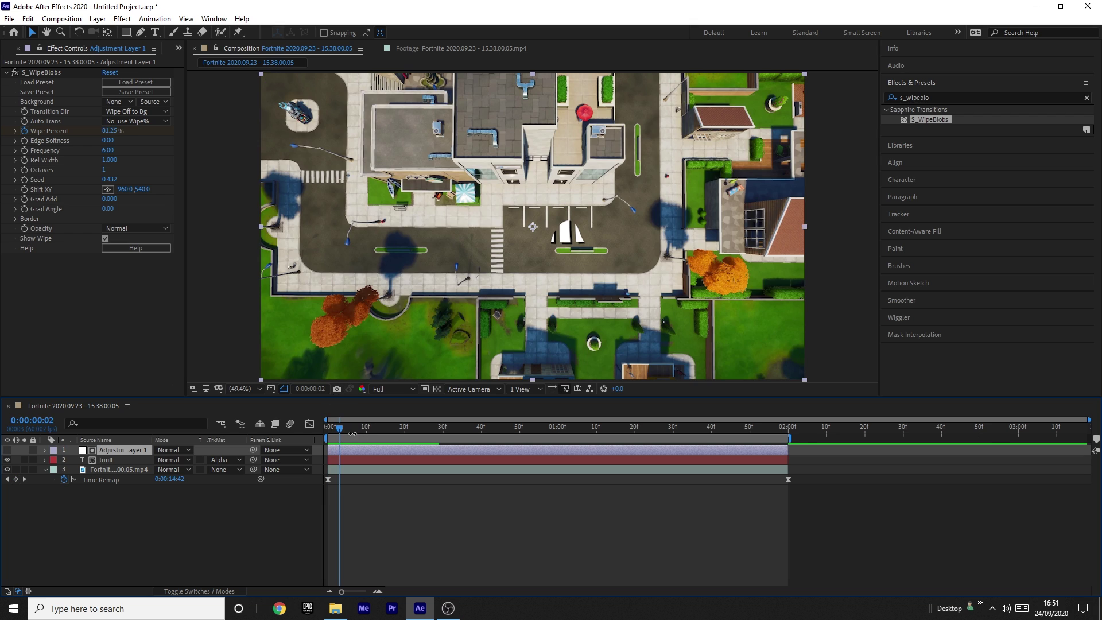
pyautogui.click(347, 429)
pyautogui.moveTo(104, 170); pyautogui.dragTo(190, 185)
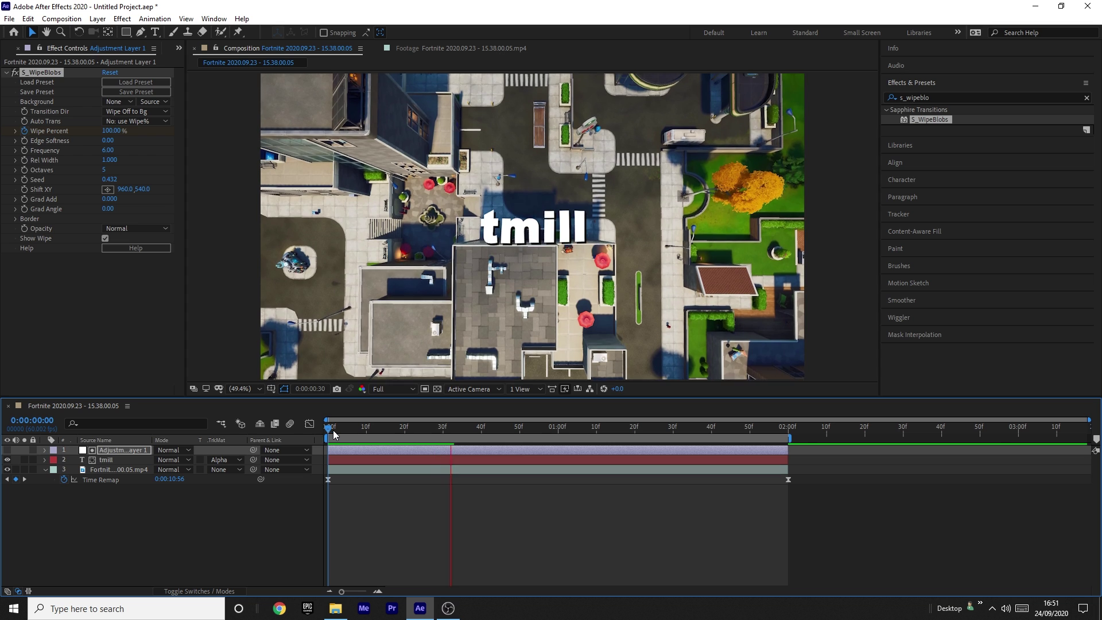
pyautogui.click(339, 429)
pyautogui.moveTo(339, 430); pyautogui.dragTo(268, 439)
# Collapse the adjustment layer's S_WipeBlobs settings and select the tmill text layer
pyautogui.click(194, 534)
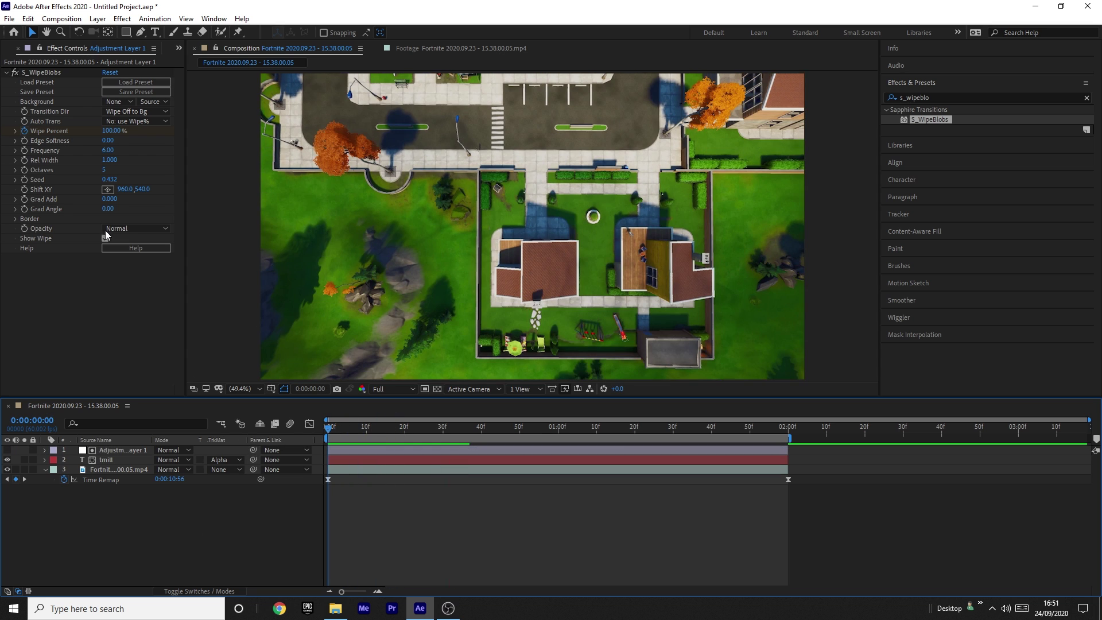
pyautogui.click(86, 334)
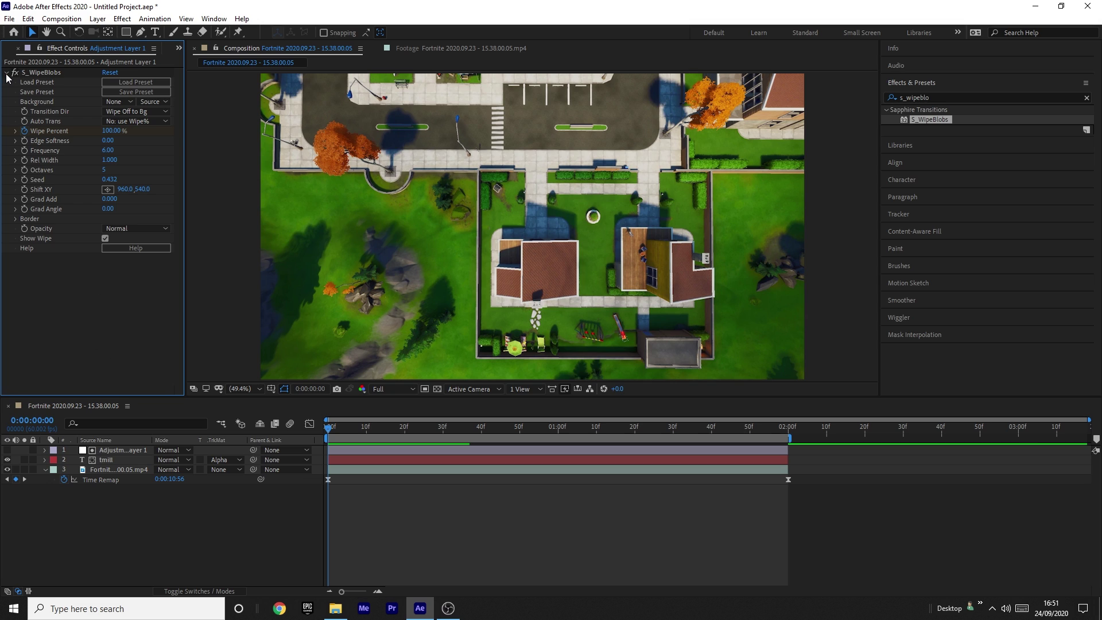
pyautogui.click(6, 74)
pyautogui.click(349, 460)
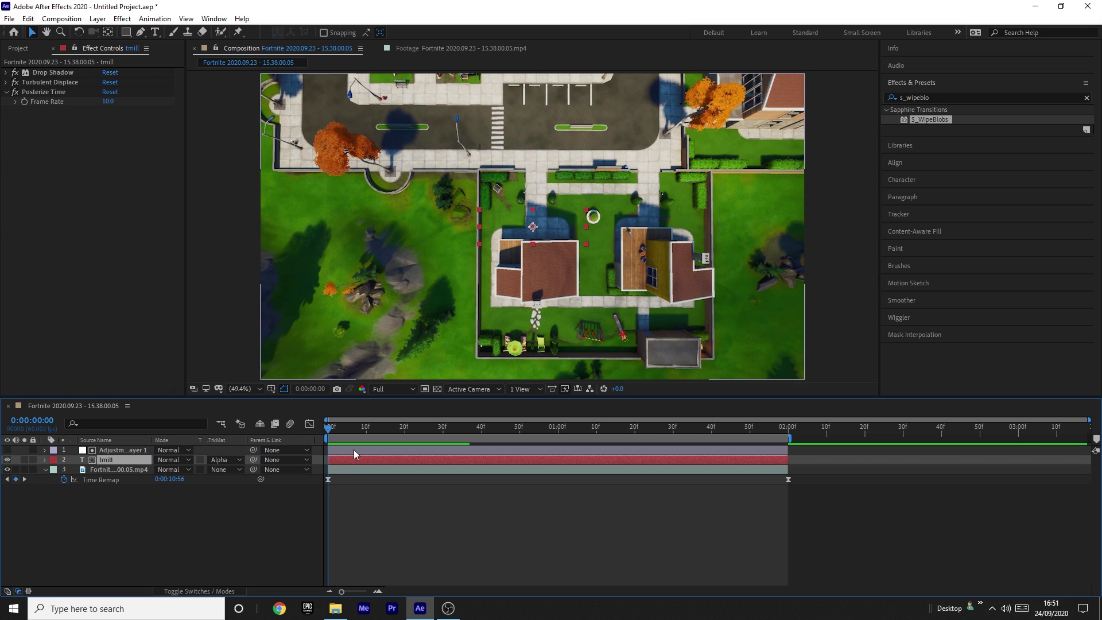
# Apply the Posterize Time effect to the adjustment layer with a frame rate of 10
pyautogui.click(354, 450)
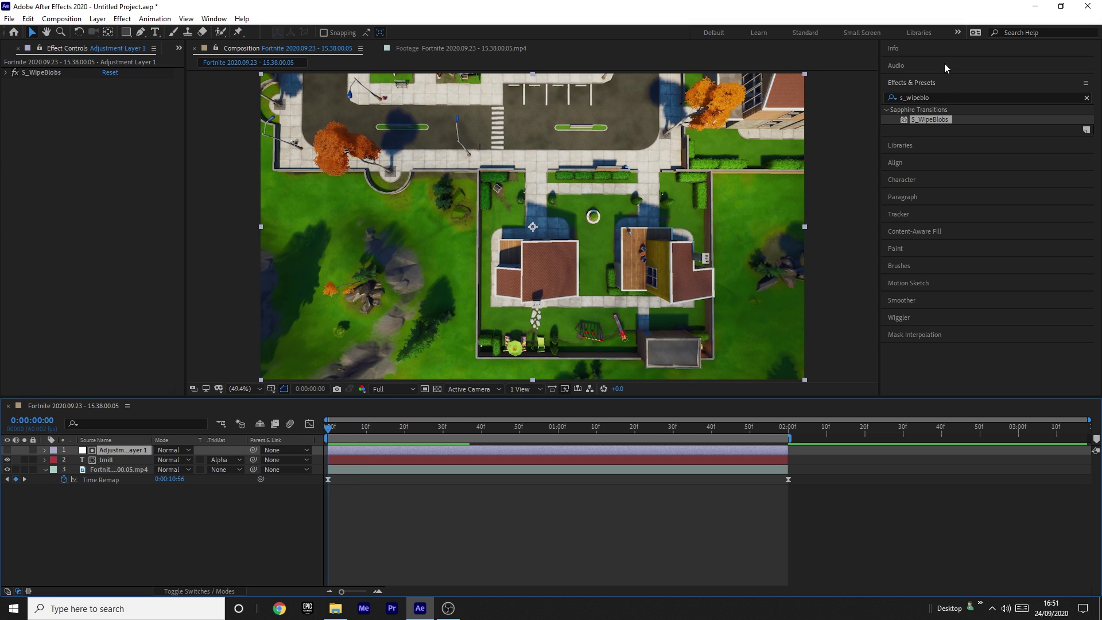
pyautogui.click(960, 97)
pyautogui.write('posterize')
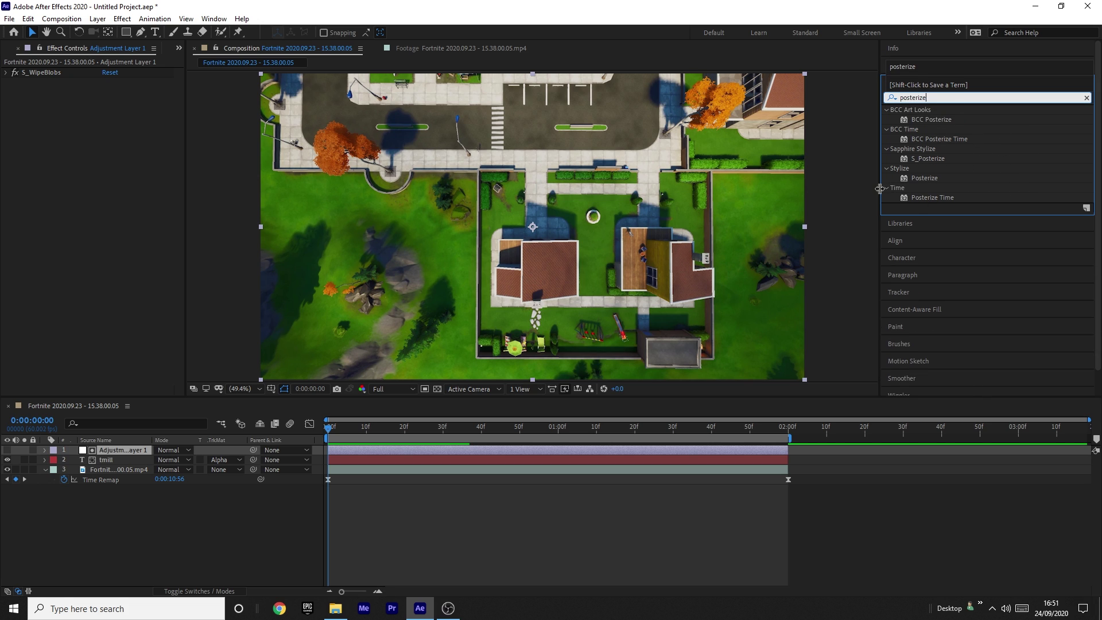
pyautogui.moveTo(921, 196); pyautogui.dragTo(946, 199)
pyautogui.doubleClick(946, 202)
pyautogui.click(106, 91)
pyautogui.write('1')
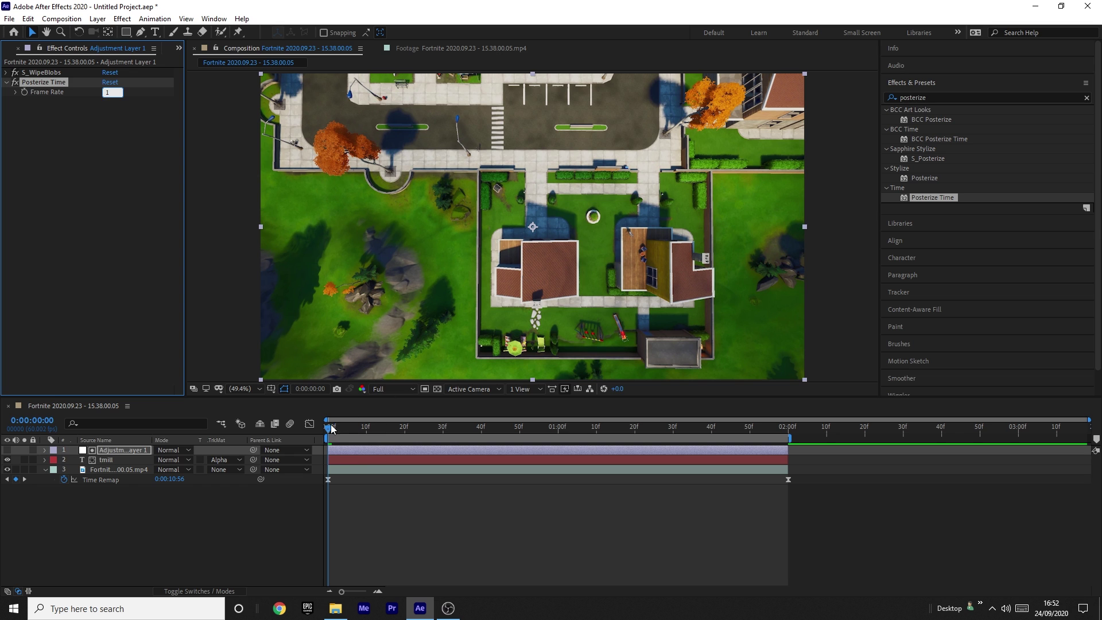
pyautogui.write('0')
pyautogui.press('Return')
# Preview the posterized text reveal from the first frame and inspect the tmill layer's effects
pyautogui.moveTo(334, 427); pyautogui.dragTo(325, 428)
pyautogui.press('space')
pyautogui.press('space')
pyautogui.click(350, 460)
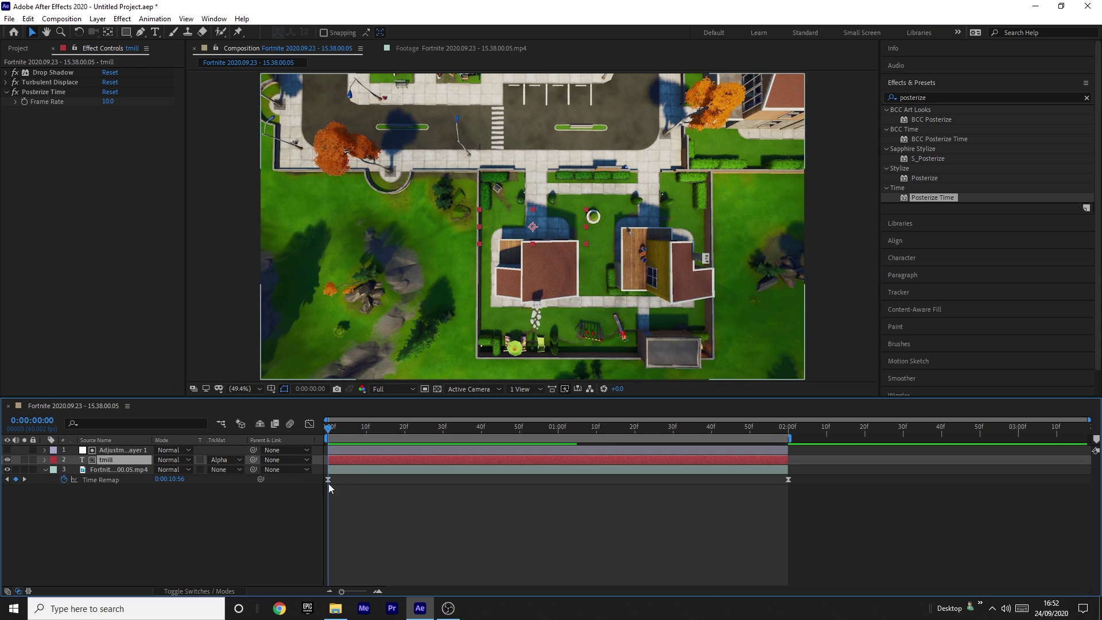
# Delete the Wipe Percent keyframe between the first and last ones on the adjustment layer and preview the reveal
pyautogui.click(347, 453)
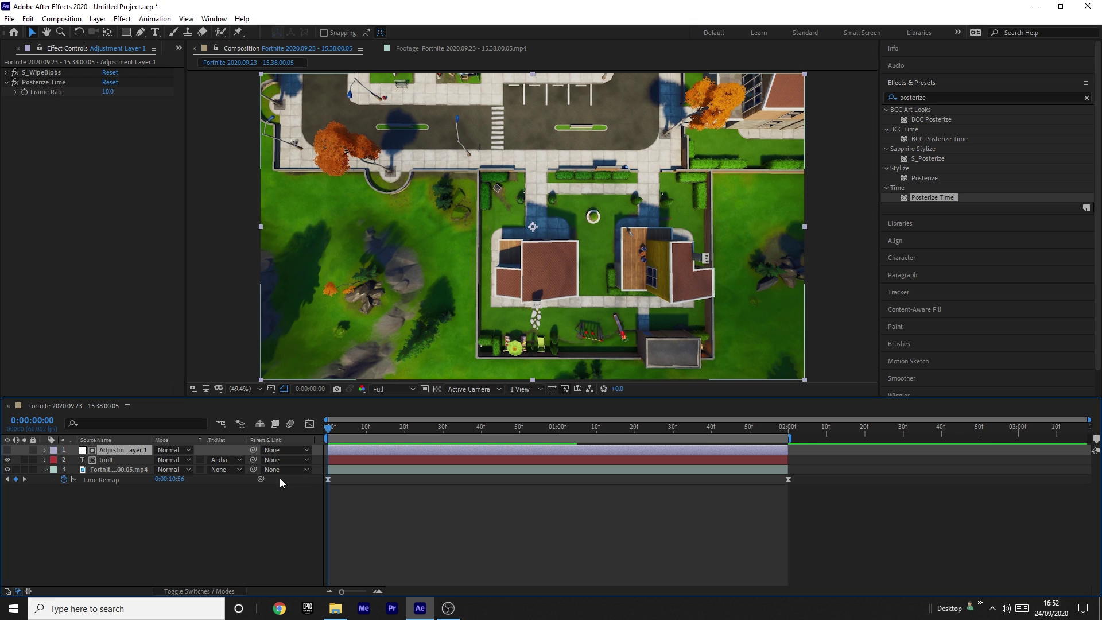
pyautogui.press('u')
pyautogui.click(390, 470)
pyautogui.press('Delete')
pyautogui.click(182, 532)
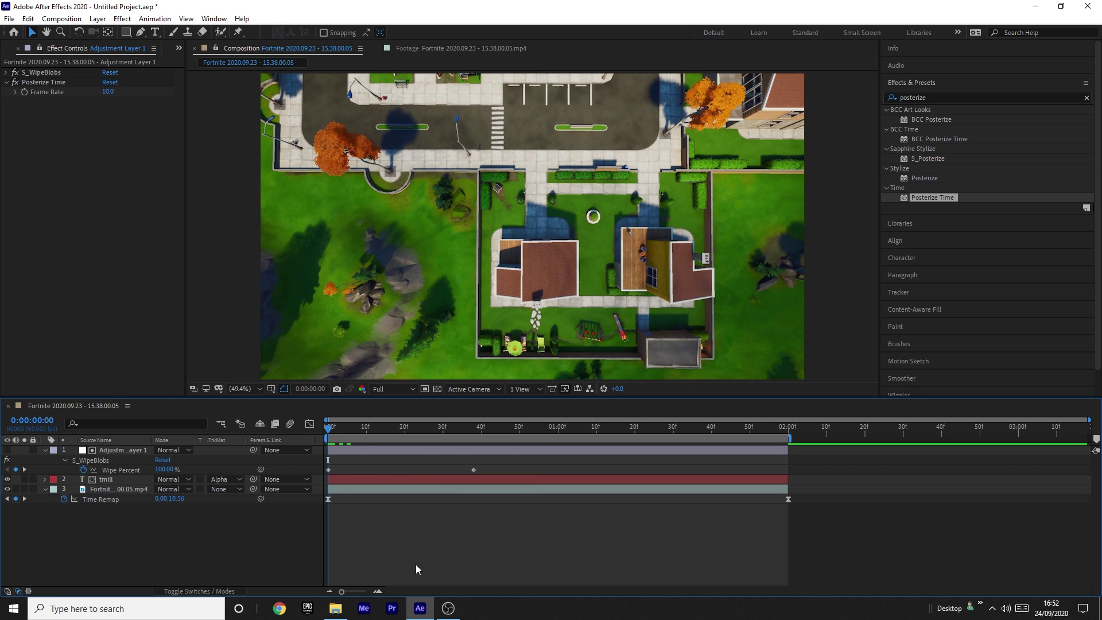
pyautogui.press('space')
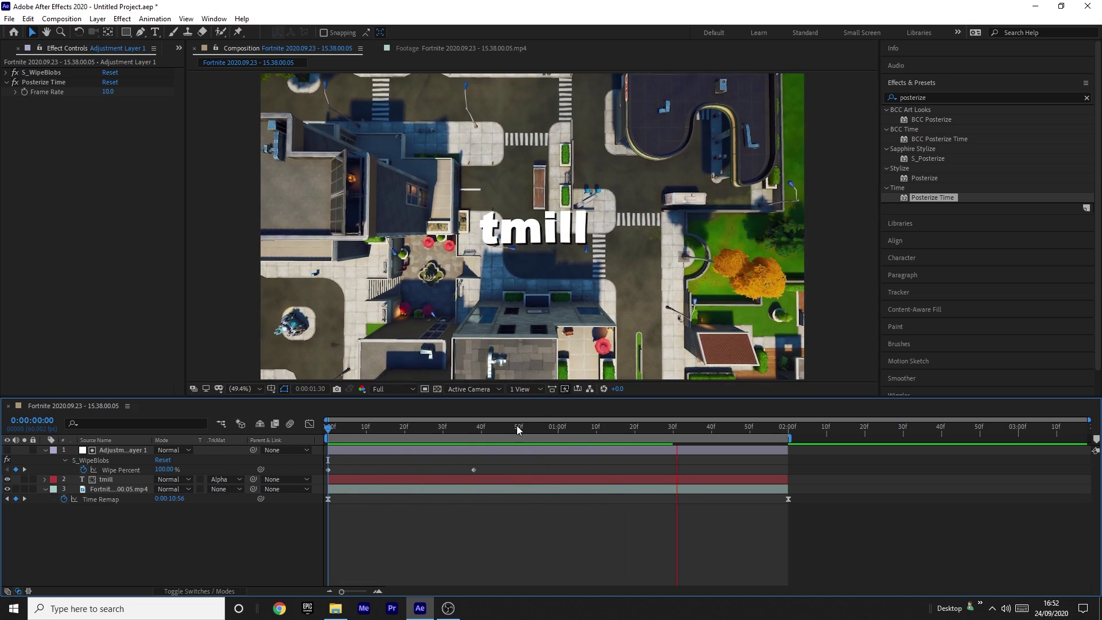
# Add Wipe Percent keyframes of 0% at 0:00:01:22 and 100% at the adjustment layer's end, and preview the animation
pyautogui.moveTo(669, 432); pyautogui.dragTo(645, 433)
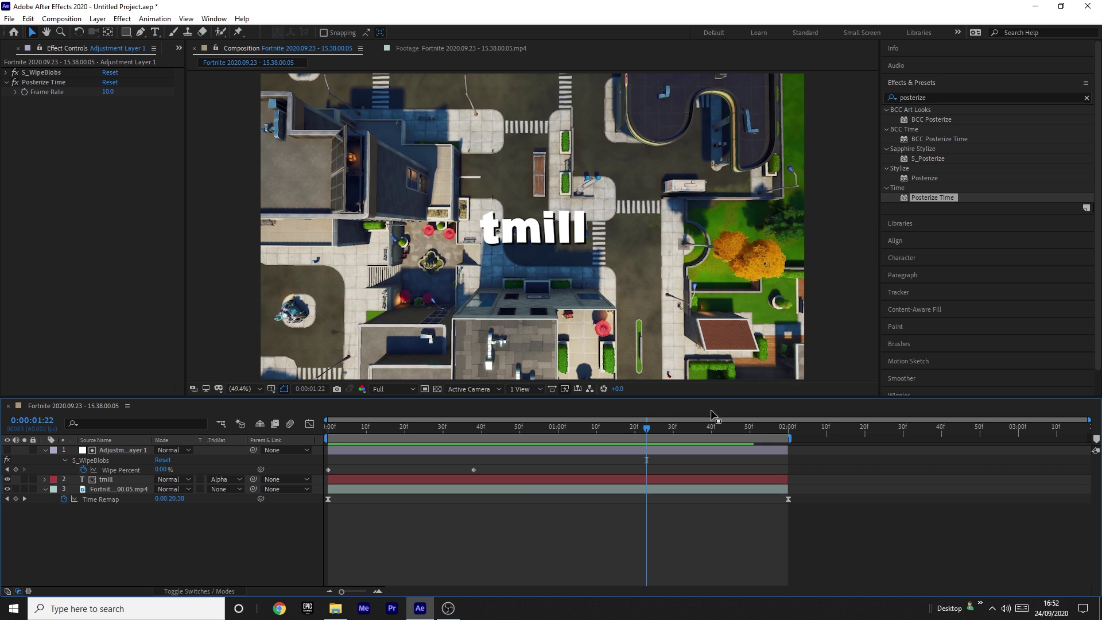
pyautogui.click(15, 470)
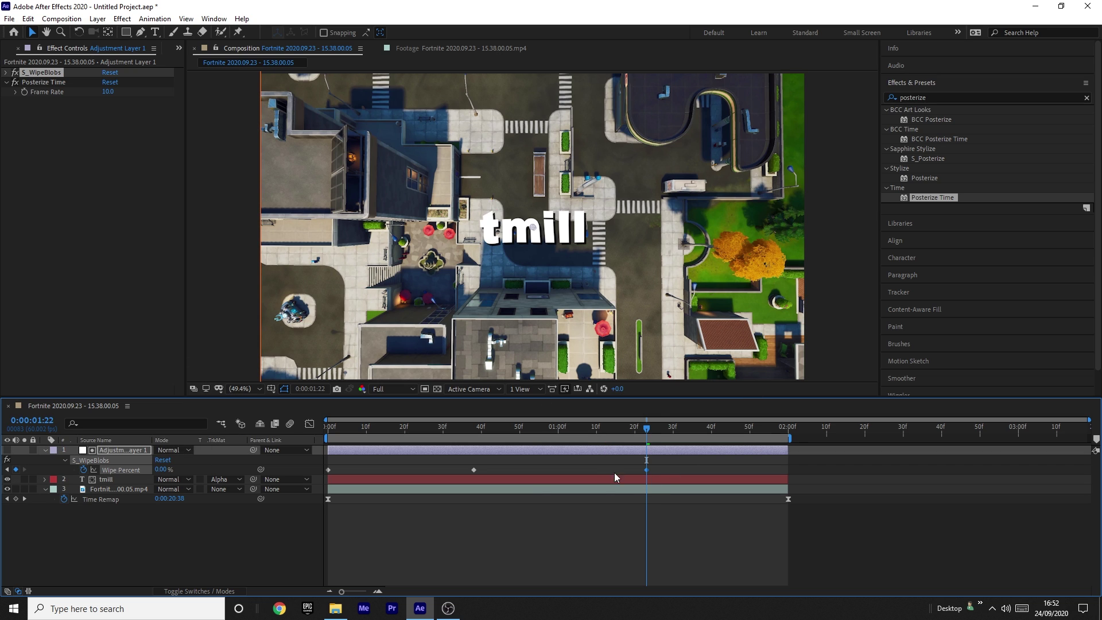
pyautogui.click(783, 429)
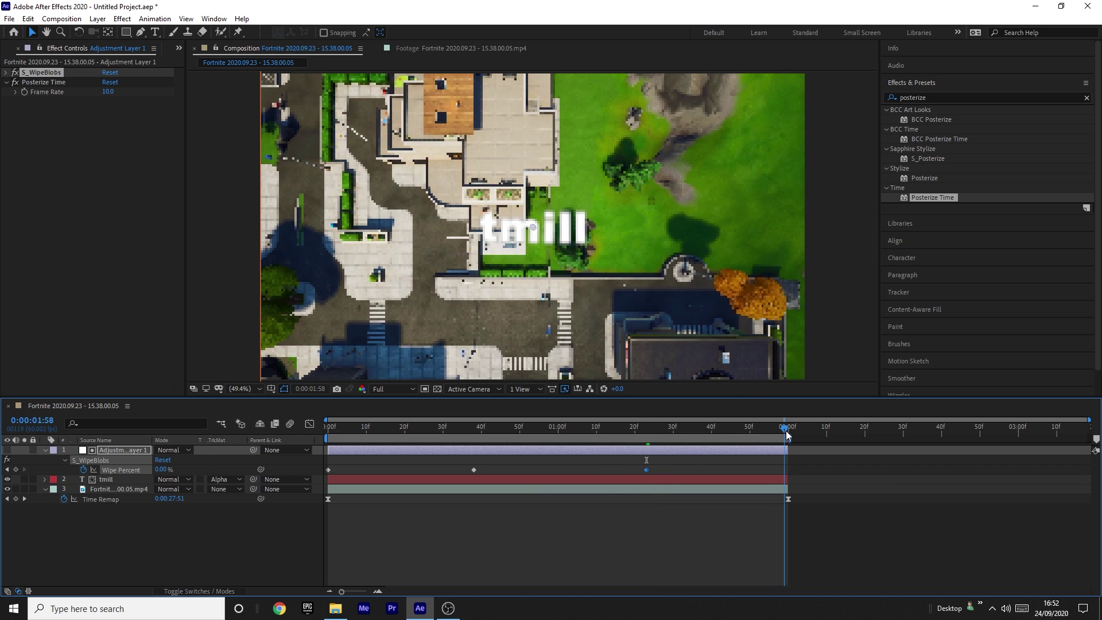
pyautogui.moveTo(161, 472); pyautogui.dragTo(192, 453)
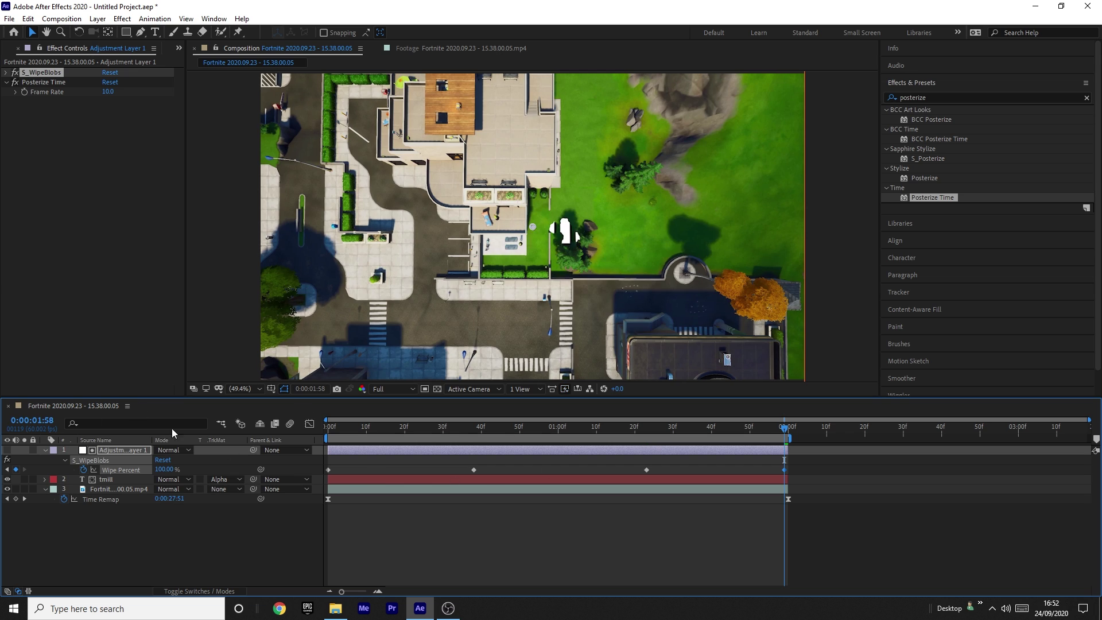
pyautogui.moveTo(784, 470); pyautogui.dragTo(787, 470)
pyautogui.press('space')
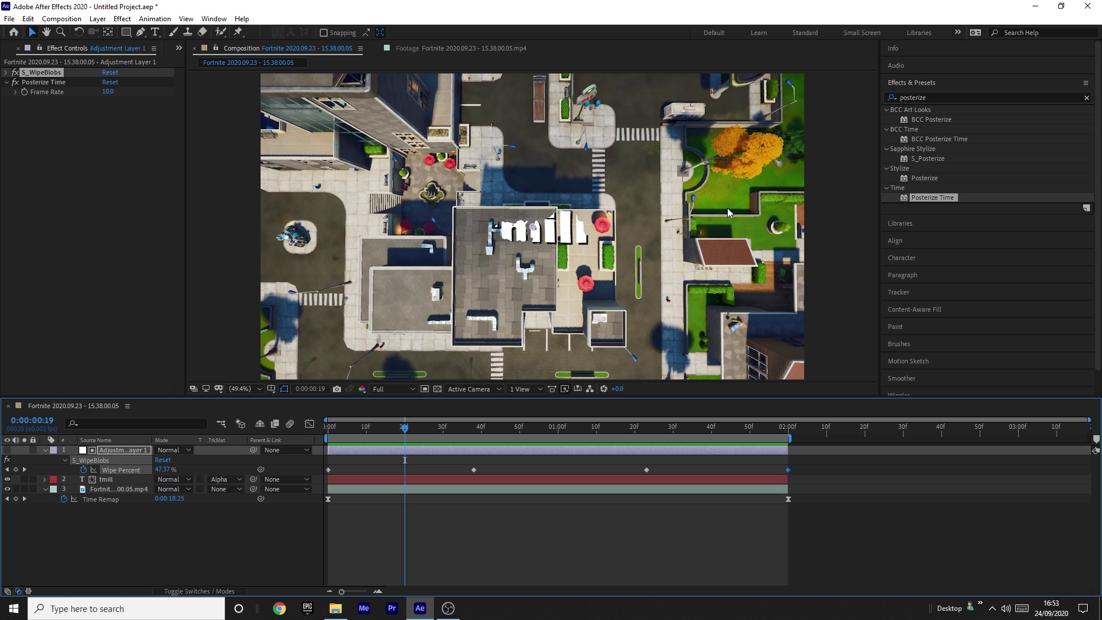
# Collapse the adjustment layer's keyframed properties and return to the first frame
pyautogui.click(225, 511)
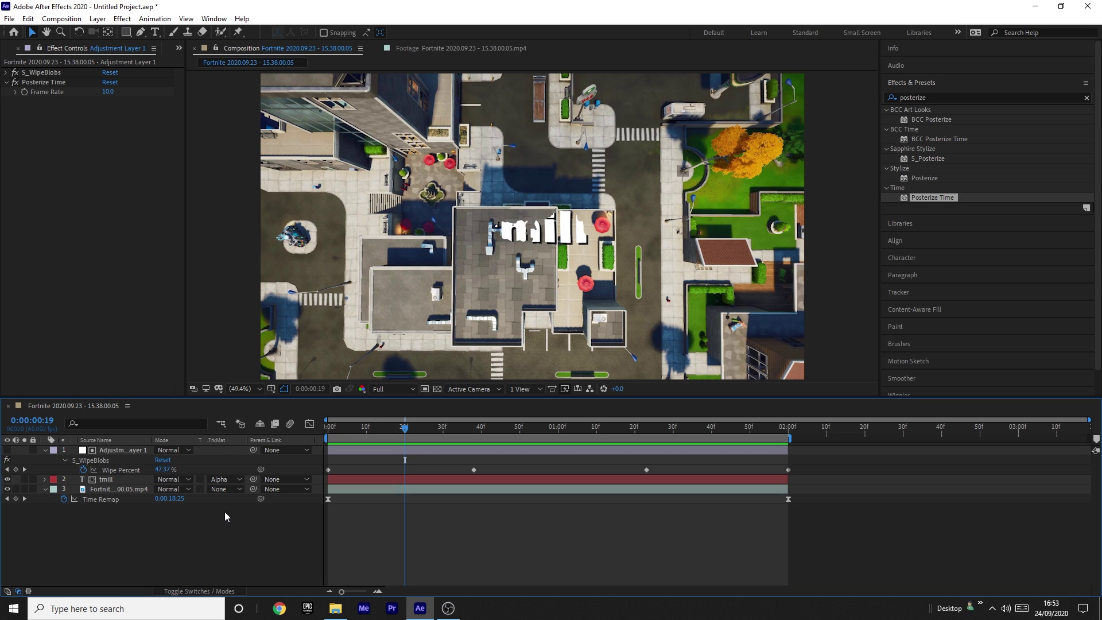
pyautogui.click(45, 451)
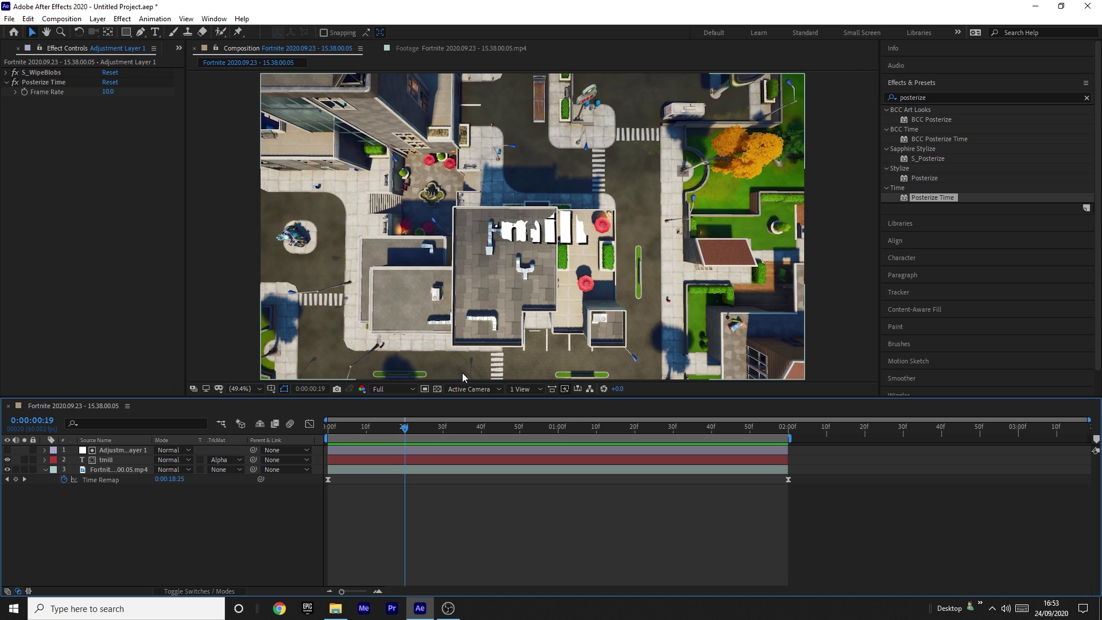
pyautogui.moveTo(404, 433); pyautogui.dragTo(236, 447)
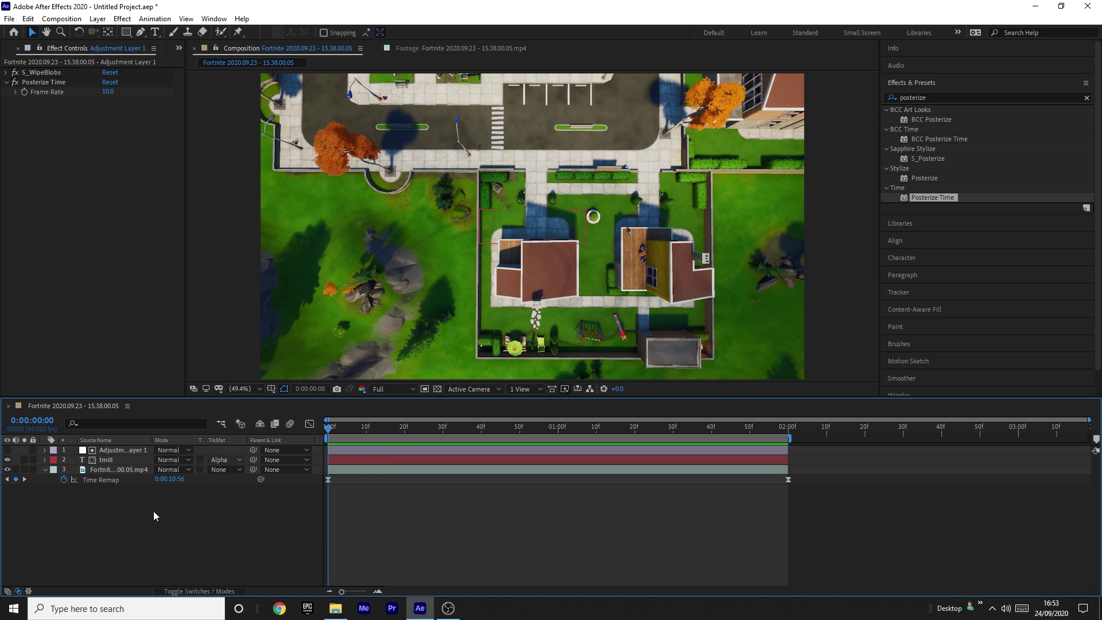
# Review the tmill layer's track matte options, keeping Alpha Matte "Adjustment Layer 1"
pyautogui.click(105, 450)
pyautogui.click(229, 460)
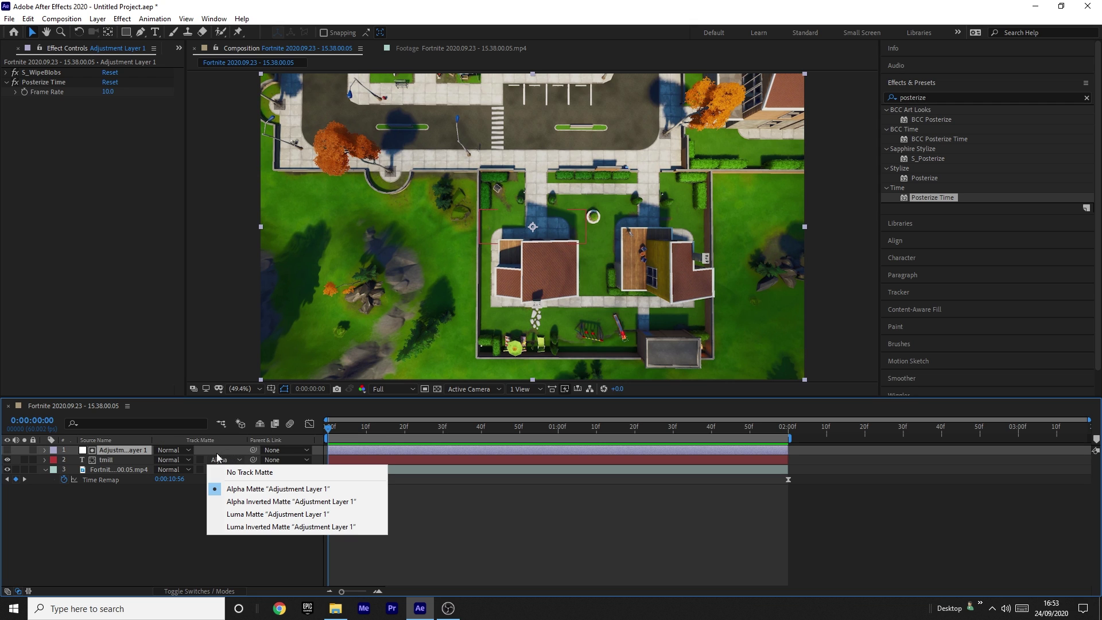
pyautogui.click(258, 489)
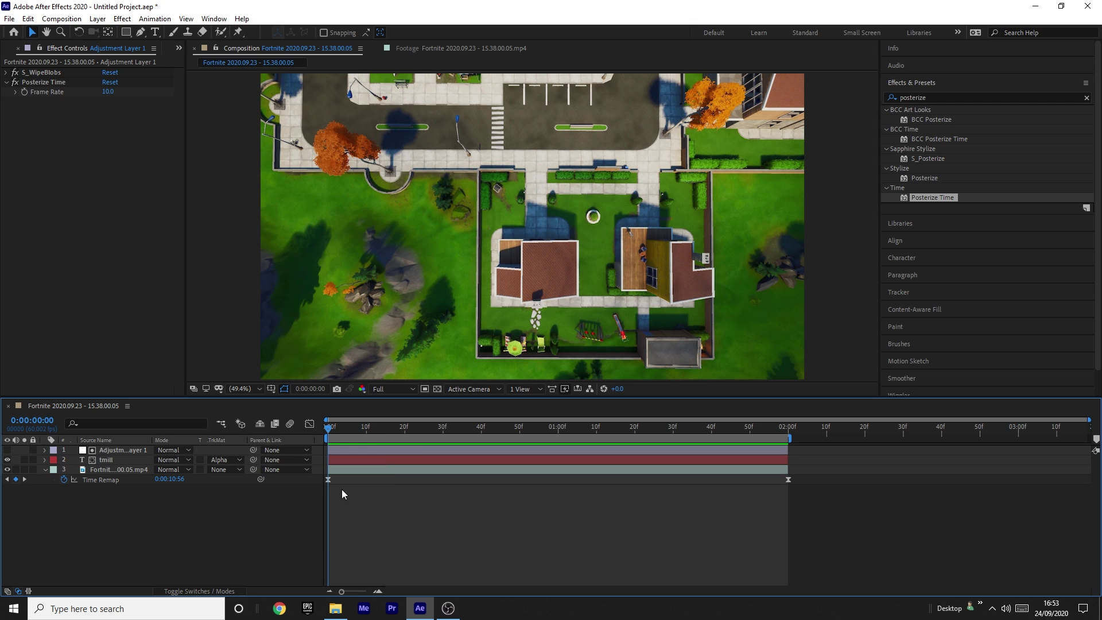
# Scrub through the finished text animation, reviewing the tmill layer's effects and collapsing its Posterize Time settings
pyautogui.moveTo(330, 426); pyautogui.dragTo(573, 453)
pyautogui.click(517, 460)
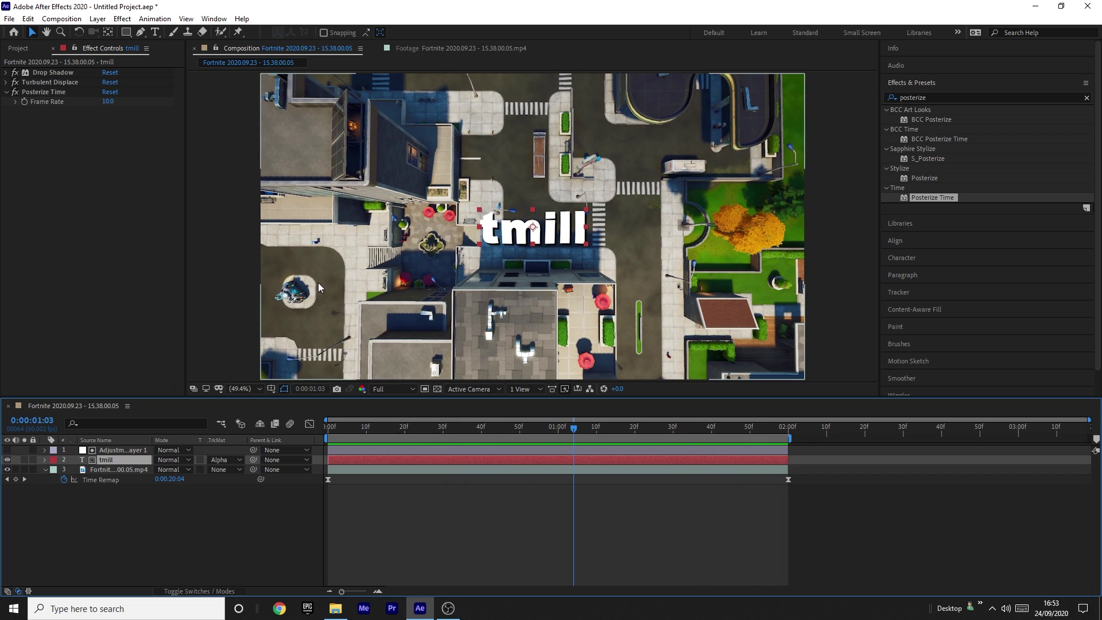
pyautogui.click(6, 92)
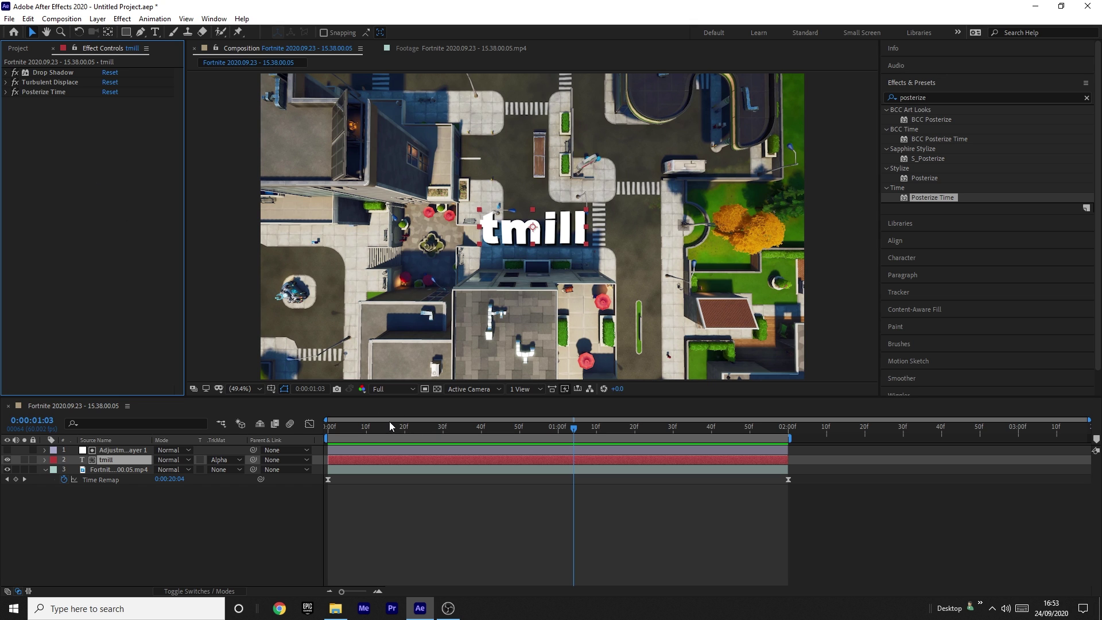
pyautogui.moveTo(383, 425); pyautogui.dragTo(489, 443)
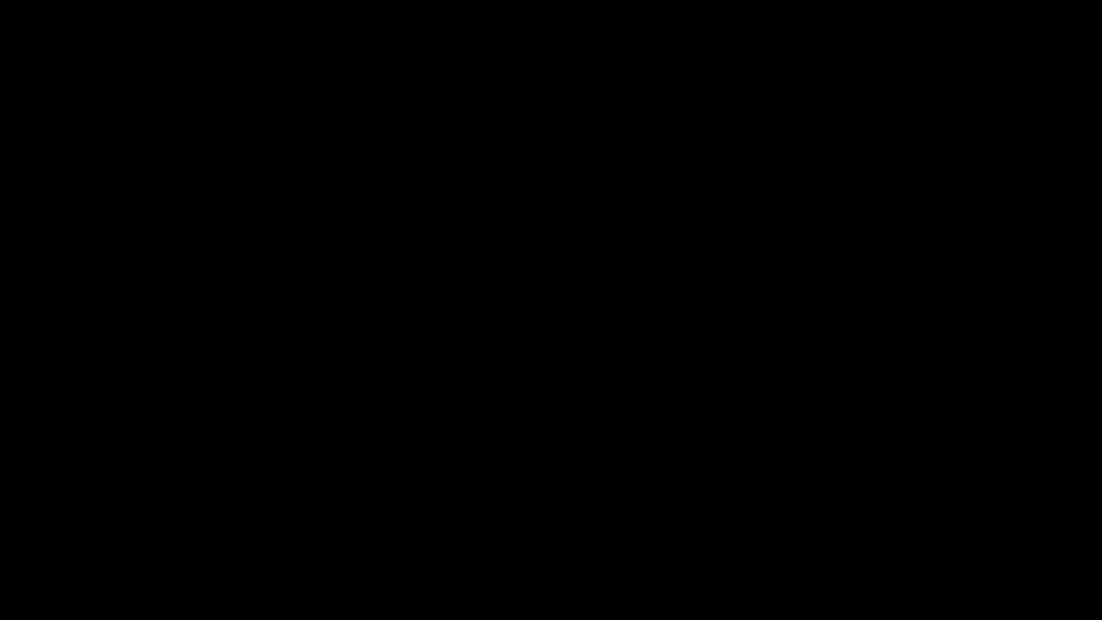